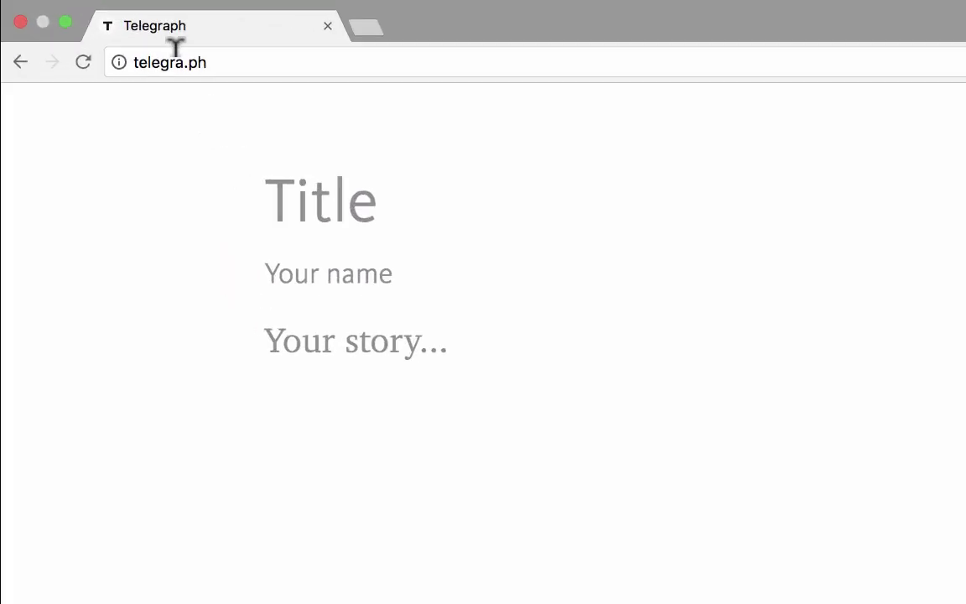
Title the article 'Los animales'
left_click(236, 55)
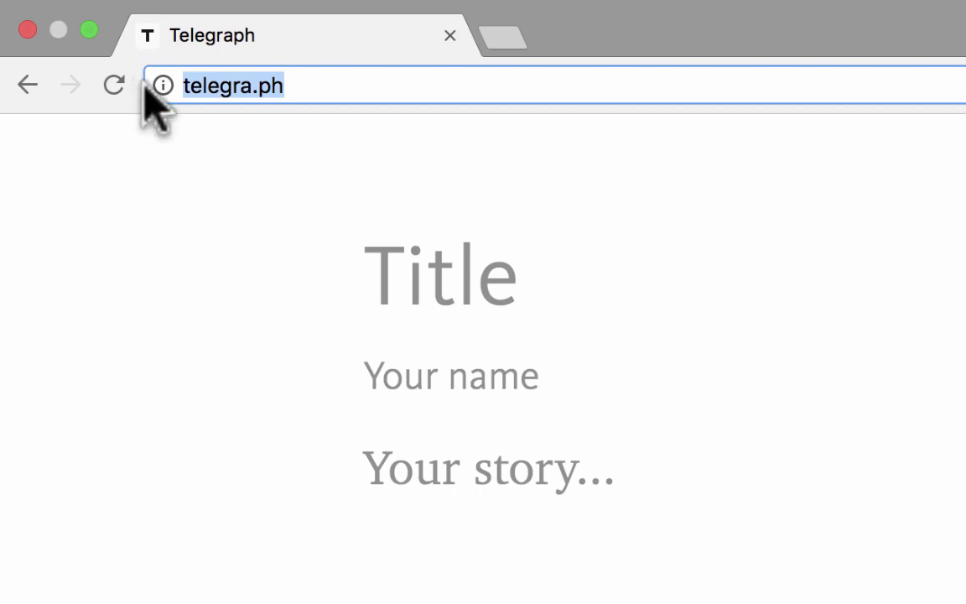
left_click(413, 333)
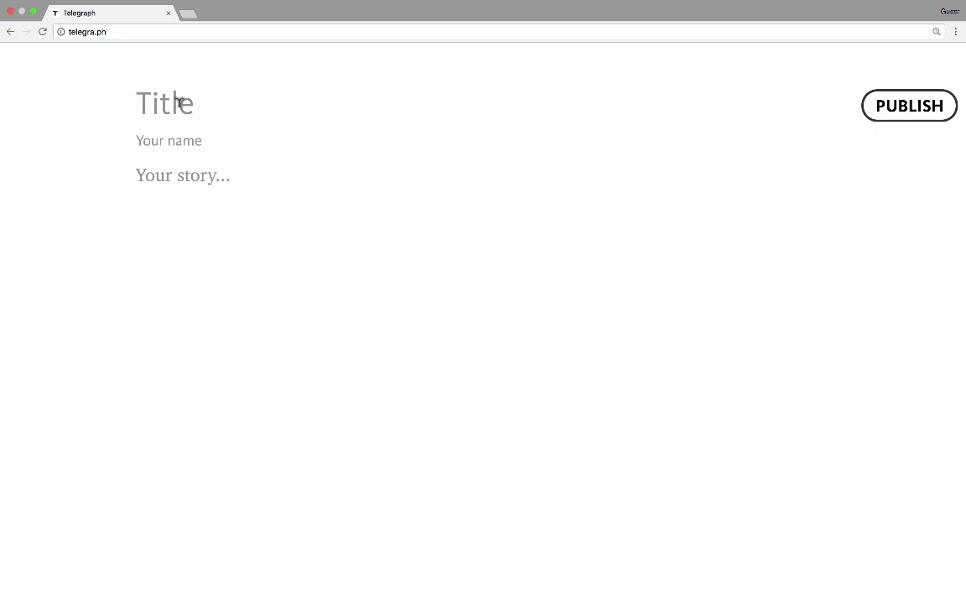
type("Los")
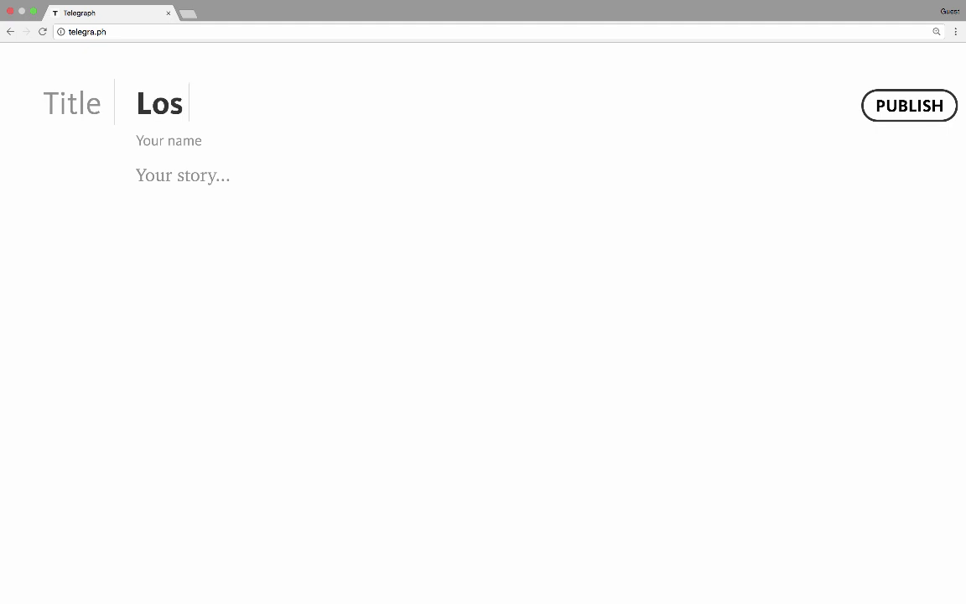
type(" animales")
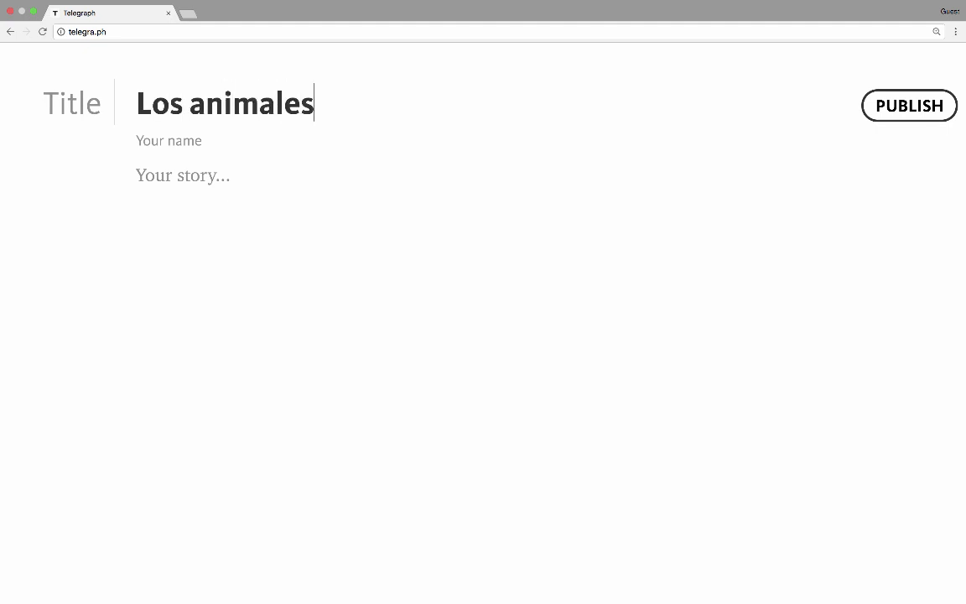
Enter 'A. Student' as the author name and move into the story body
left_click(162, 139)
type("A.")
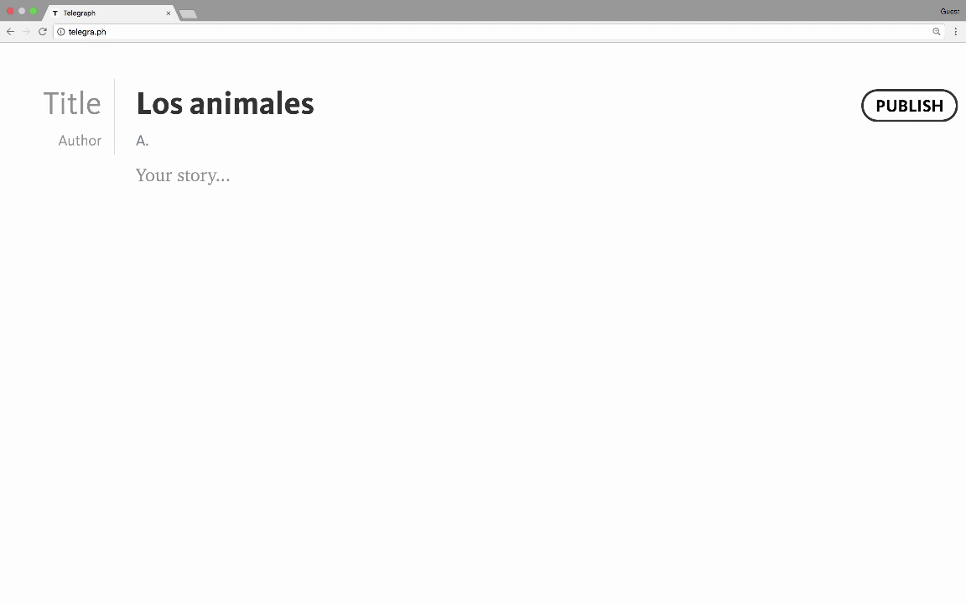
type(" Student")
left_click(220, 170)
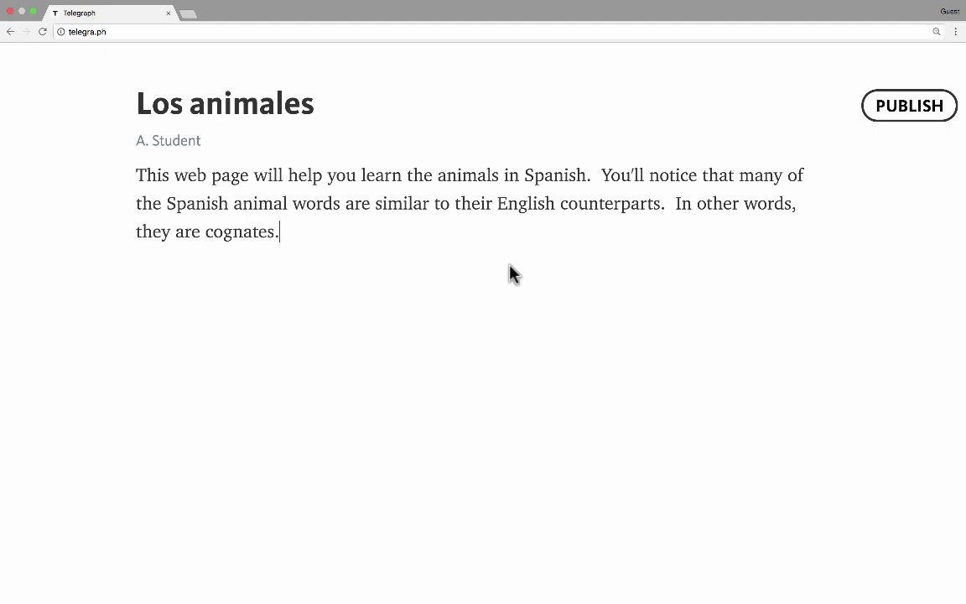
Add the line 'Los animales son...' below the intro, followed by an empty paragraph
key("Return")
type("Los animales s")
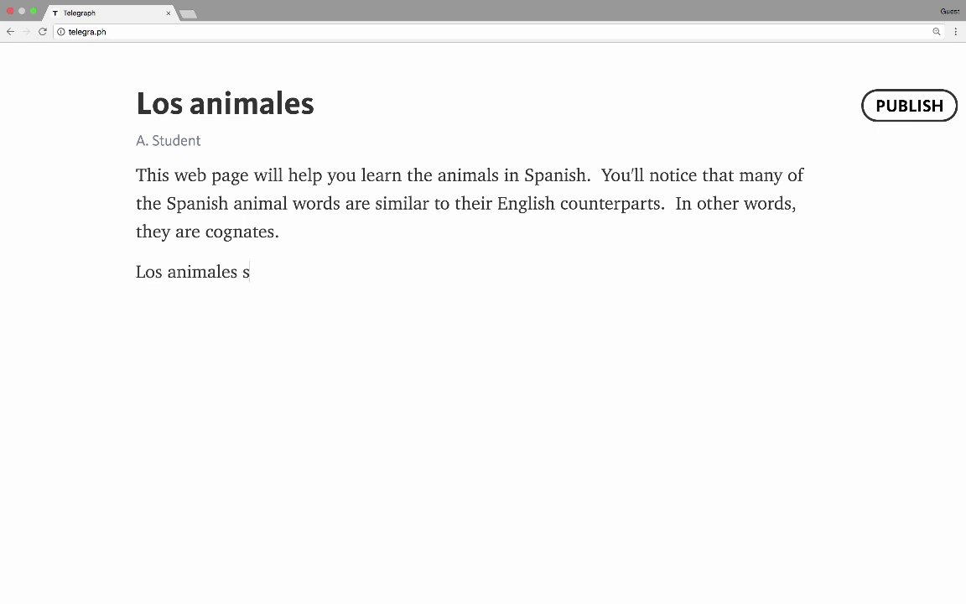
type("on...")
key("Return")
Insert Elephant_in_Botswana.JPG from the photos folder below 'Los animales son...'
left_click(100, 316)
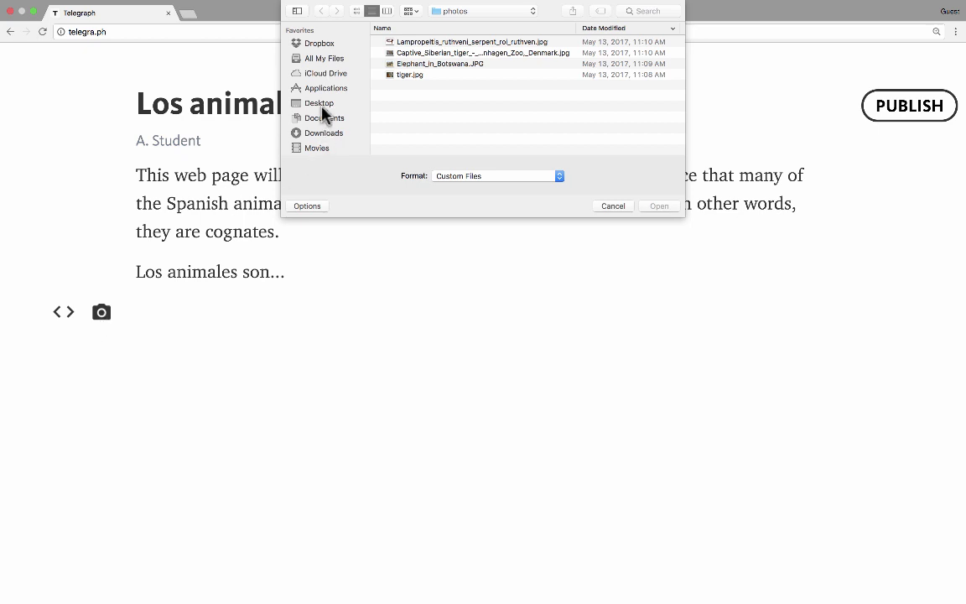
left_click_drag(682, 217, 715, 254)
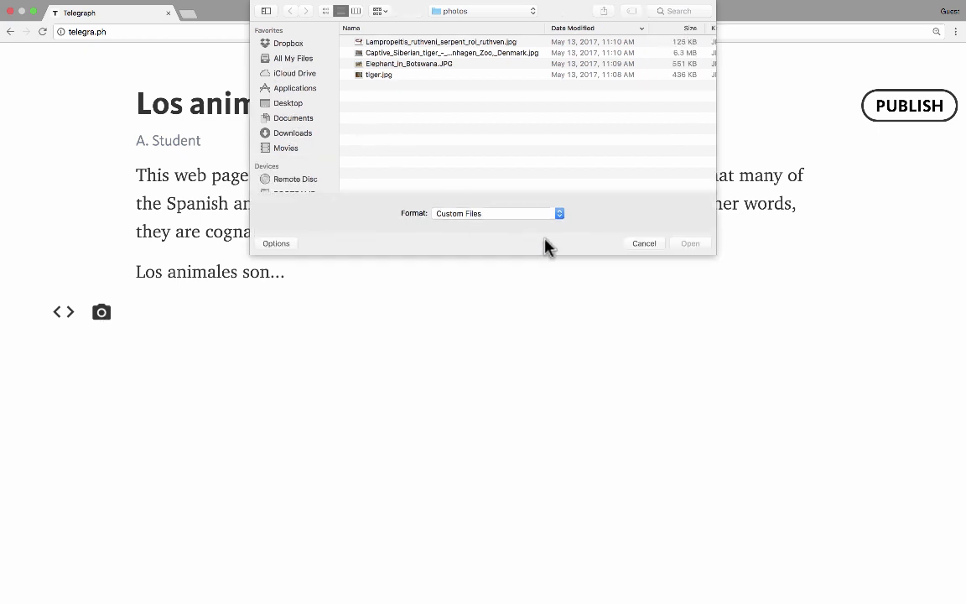
left_click(383, 64)
double_click(383, 65)
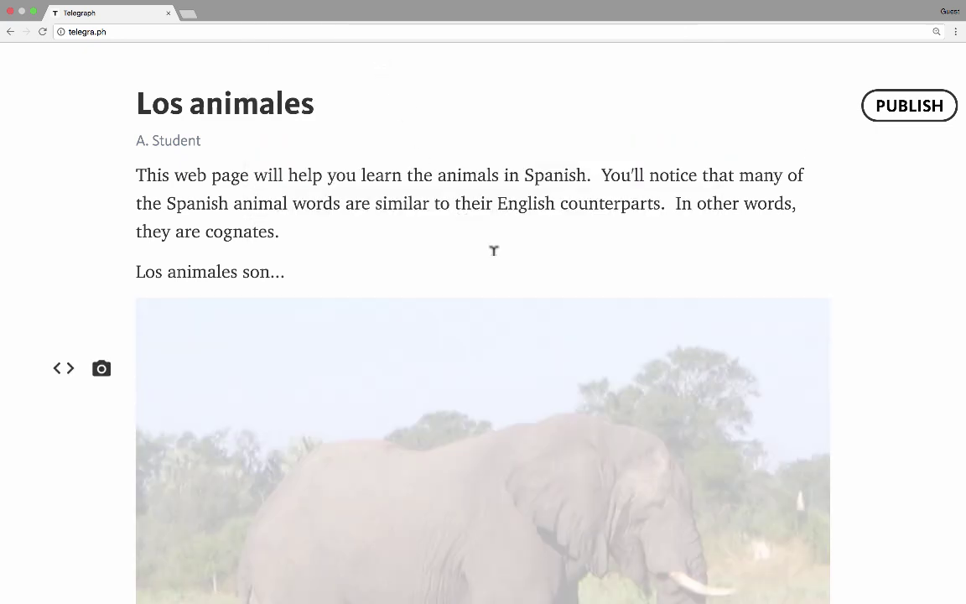
Type 'un elefante' as the elephant photo's caption and start a paragraph below it
scroll(494, 250, "down", 5)
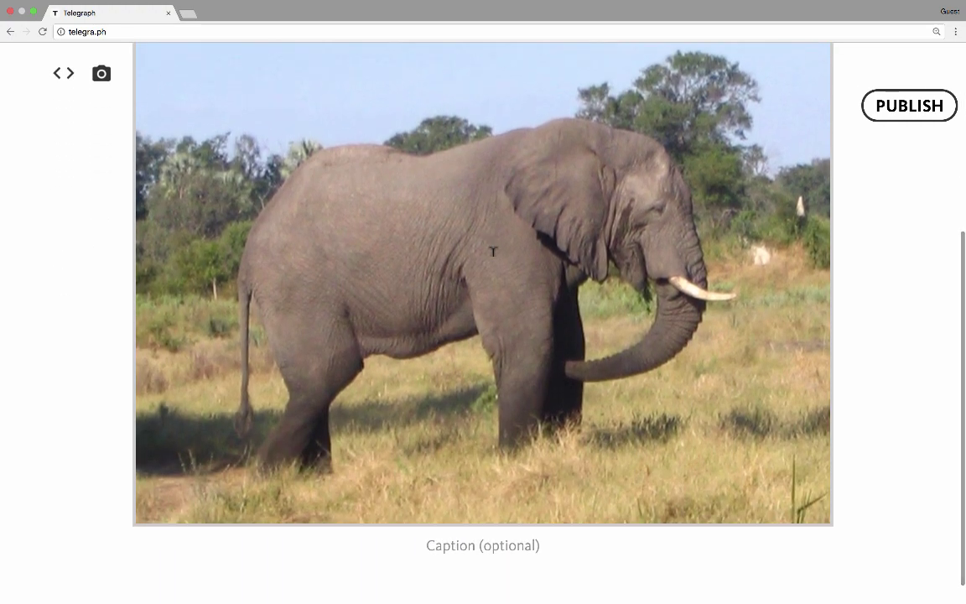
scroll(494, 249, "up", 1)
scroll(494, 250, "up", 5)
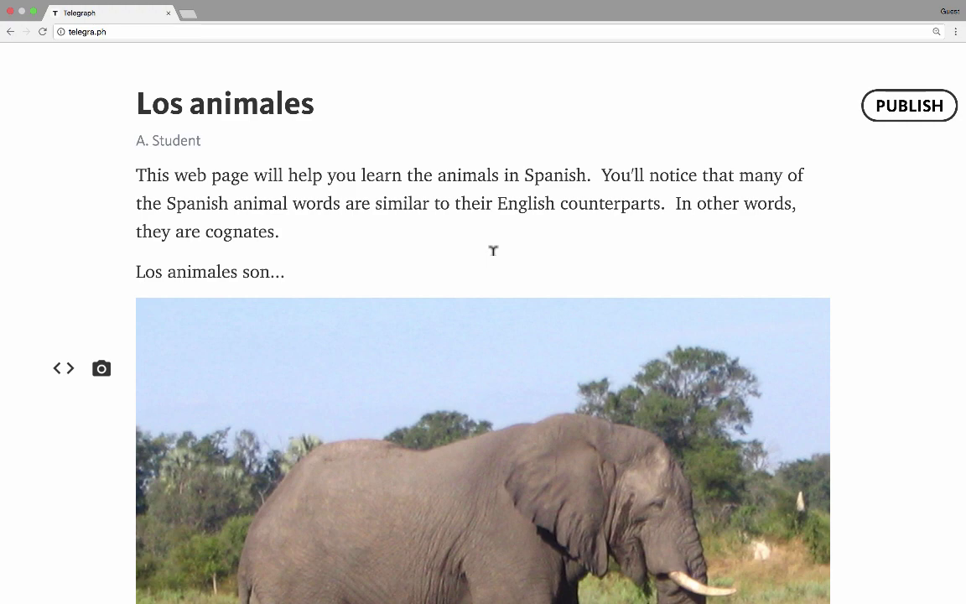
scroll(519, 250, "down", 7)
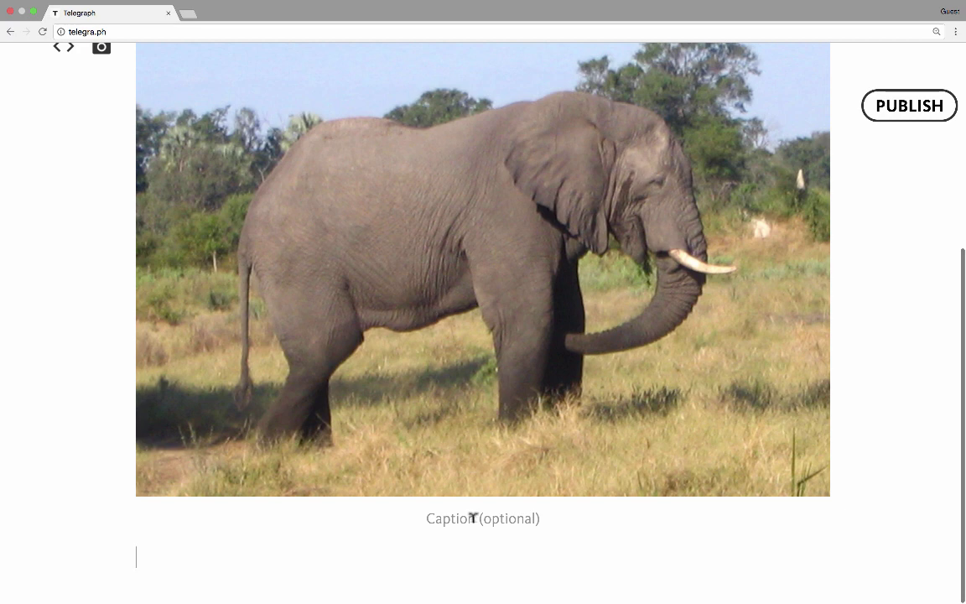
left_click(466, 517)
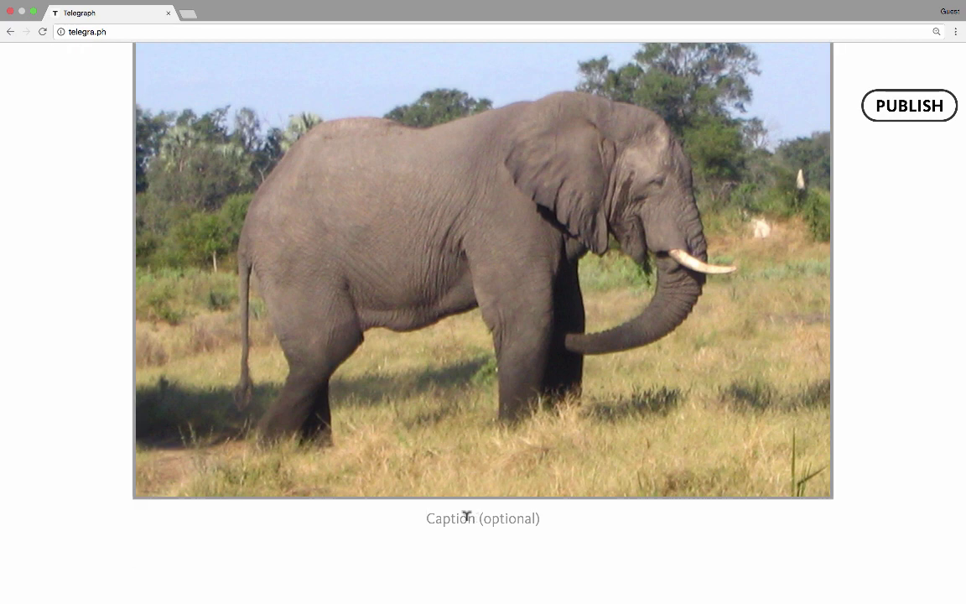
type("un eleph")
key("BackSpace")
key("BackSpace")
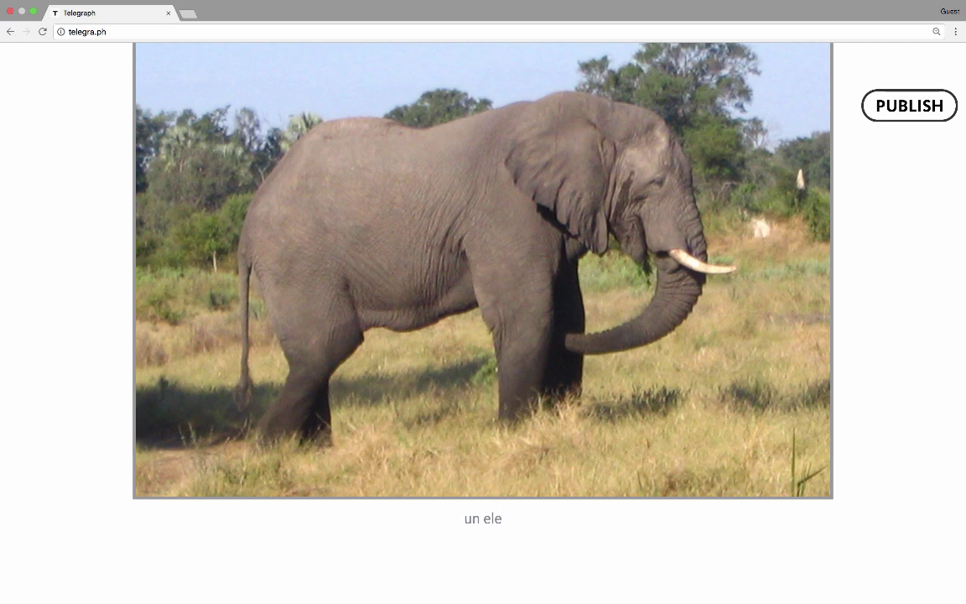
type("fante")
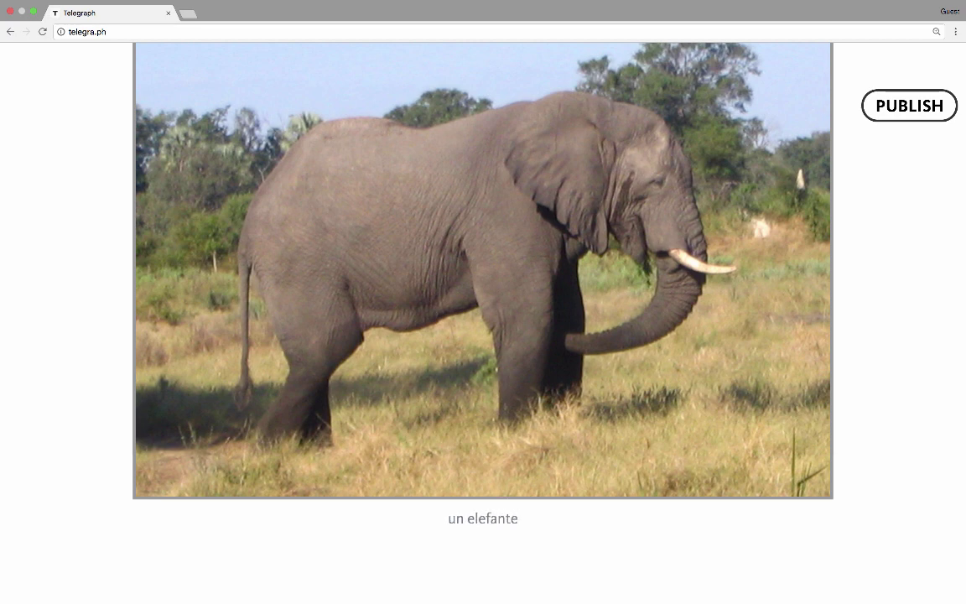
left_click(750, 554)
scroll(750, 553, "up", 1)
scroll(759, 553, "down", 2)
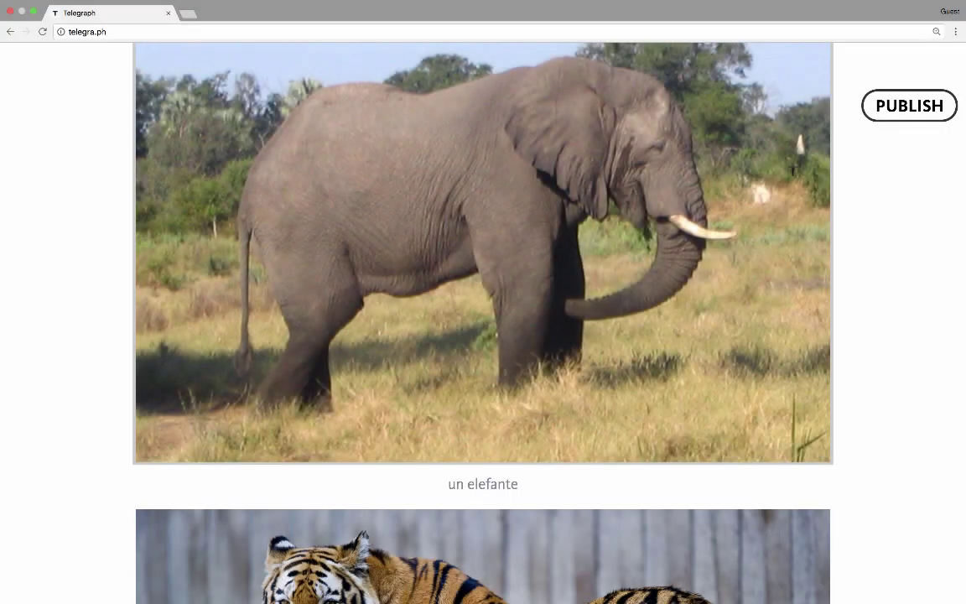
scroll(759, 176, "down", 5)
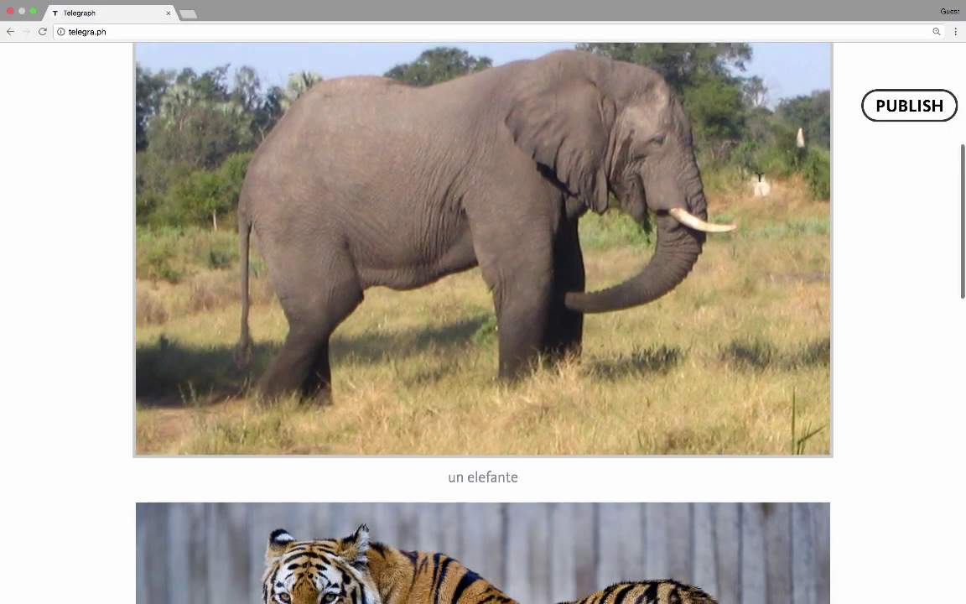
scroll(759, 176, "down", 7)
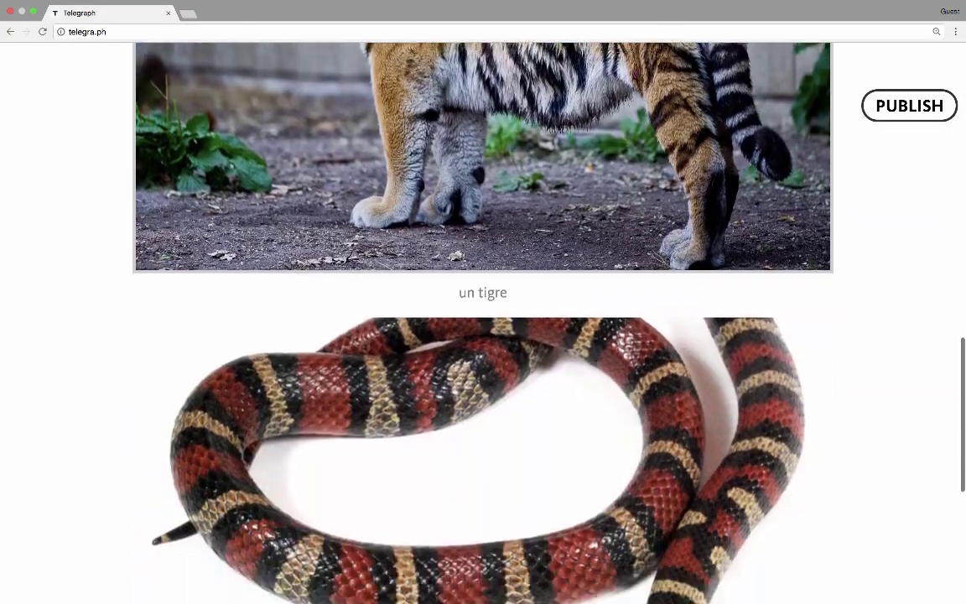
scroll(758, 176, "down", 5)
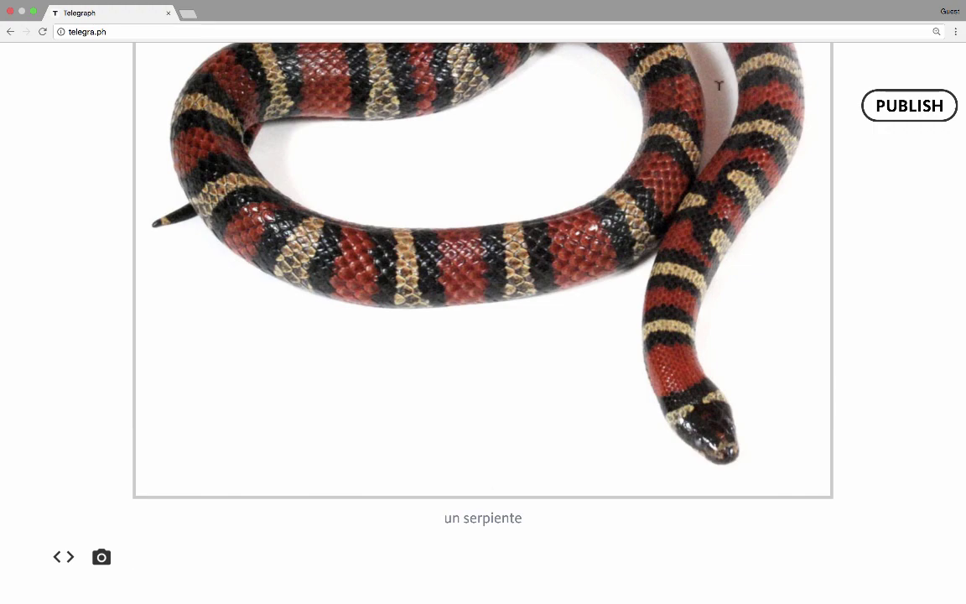
scroll(715, 88, "up", 4)
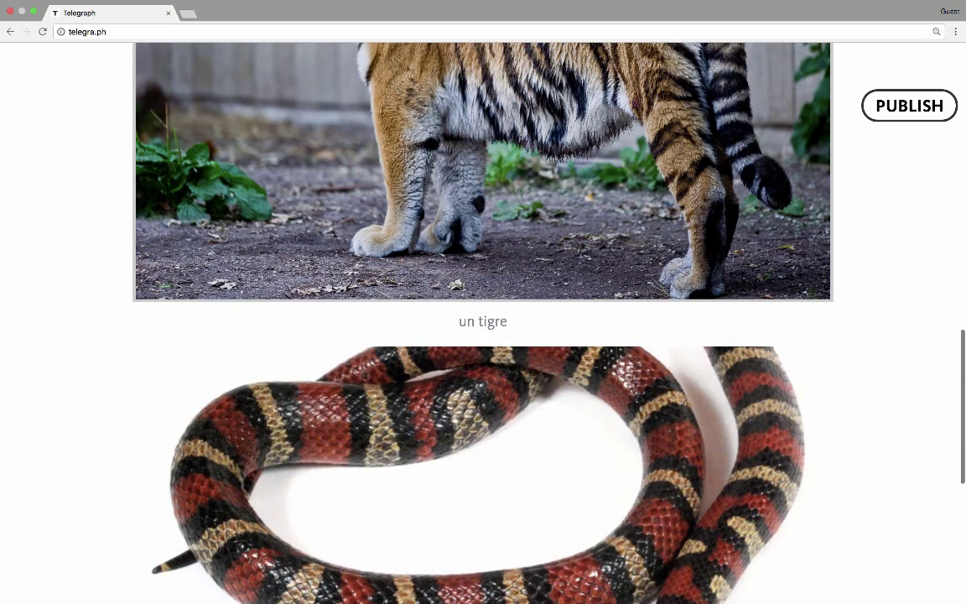
scroll(716, 80, "up", 6)
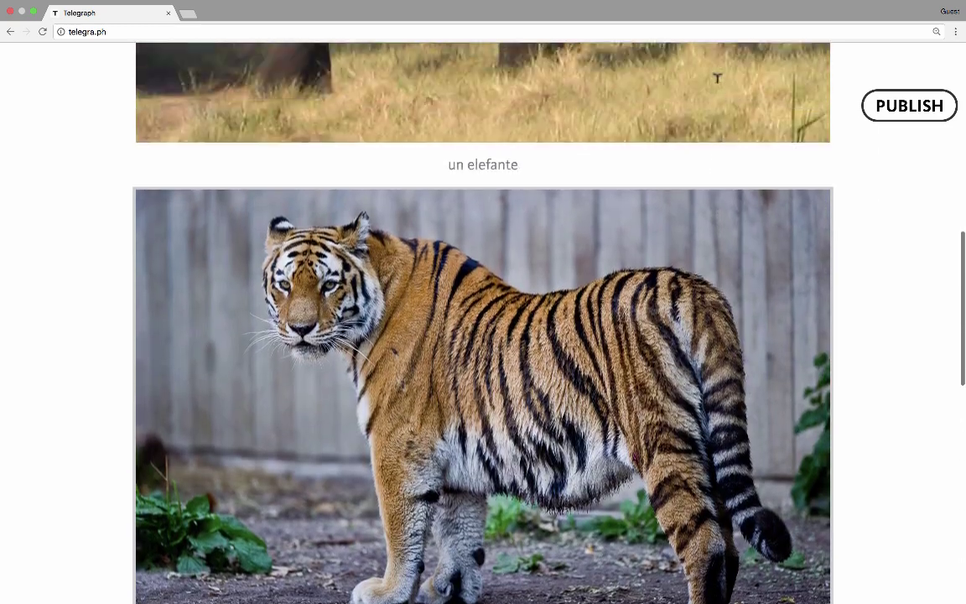
scroll(717, 79, "up", 4)
scroll(720, 78, "up", 3)
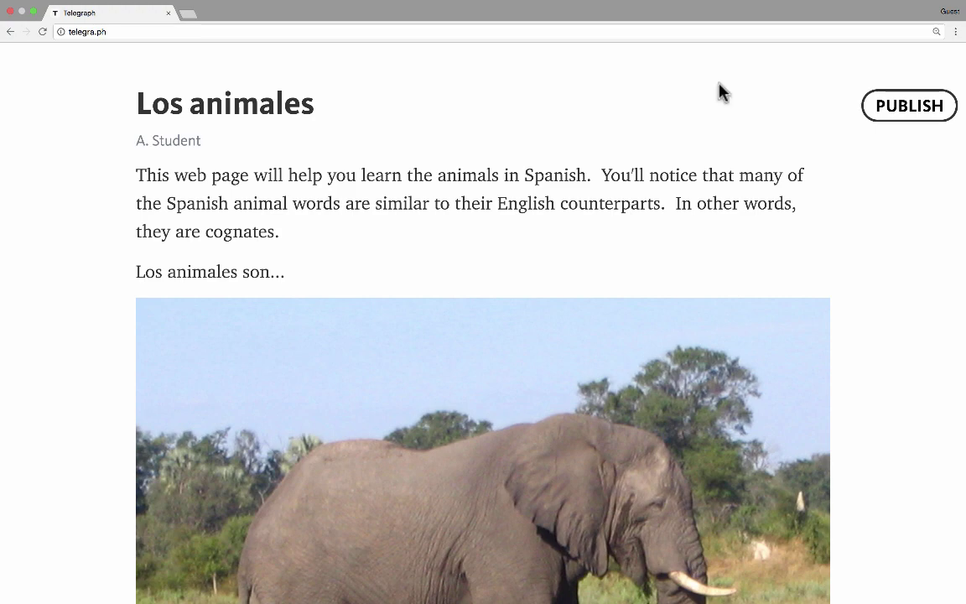
key("super+equal")
key("super+equal")
key("super+equal")
key("super+minus")
key("super+minus")
key("super+minus")
key("super+minus")
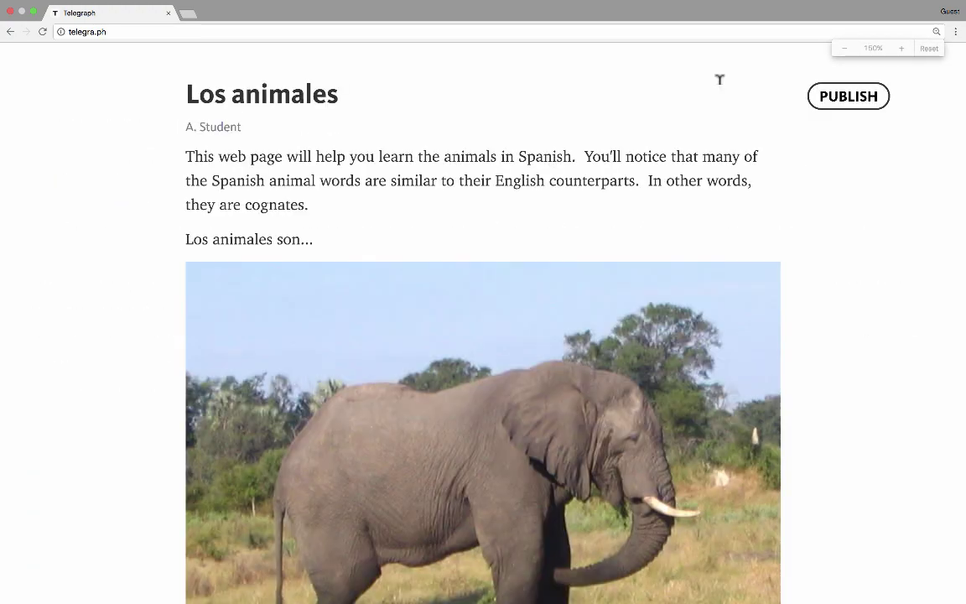
key("super+minus")
key("super+minus")
key("super+minus")
key("super+minus")
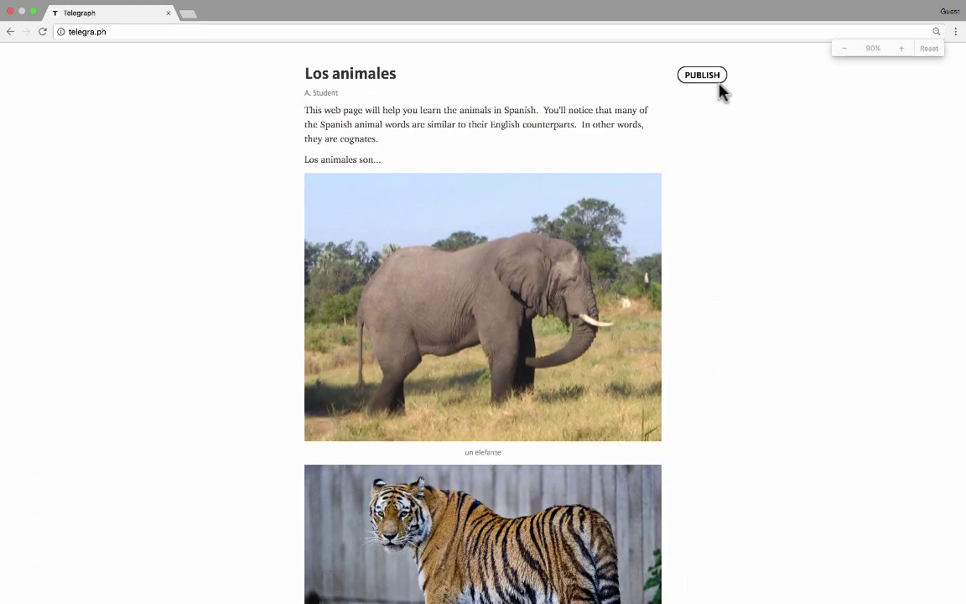
key("super+minus")
key("super+minus")
key("super+equal")
key("super+equal")
key("super+equal")
key("super+equal")
key("super+equal")
key("super+equal")
key("super+equal")
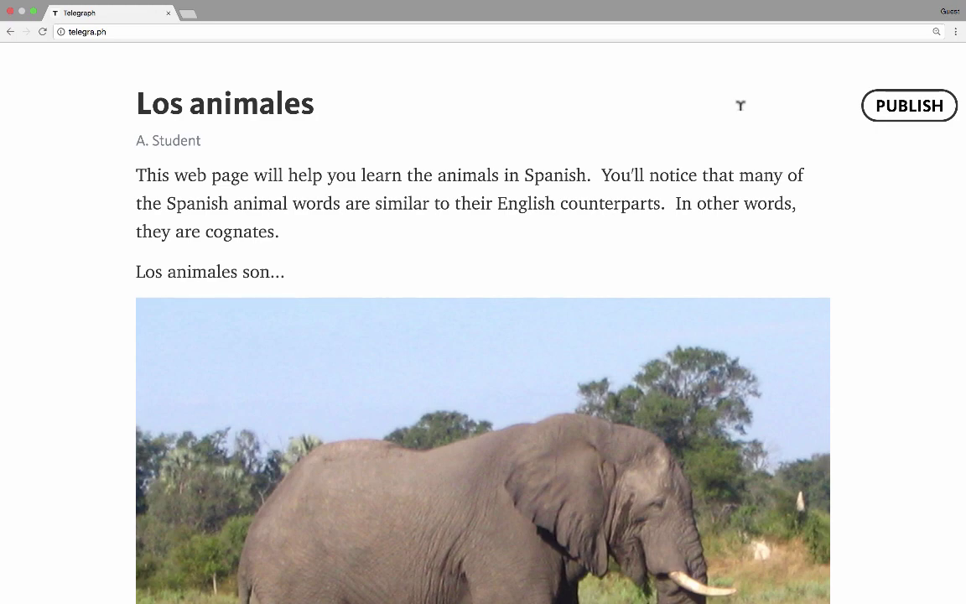
scroll(751, 117, "down", 5)
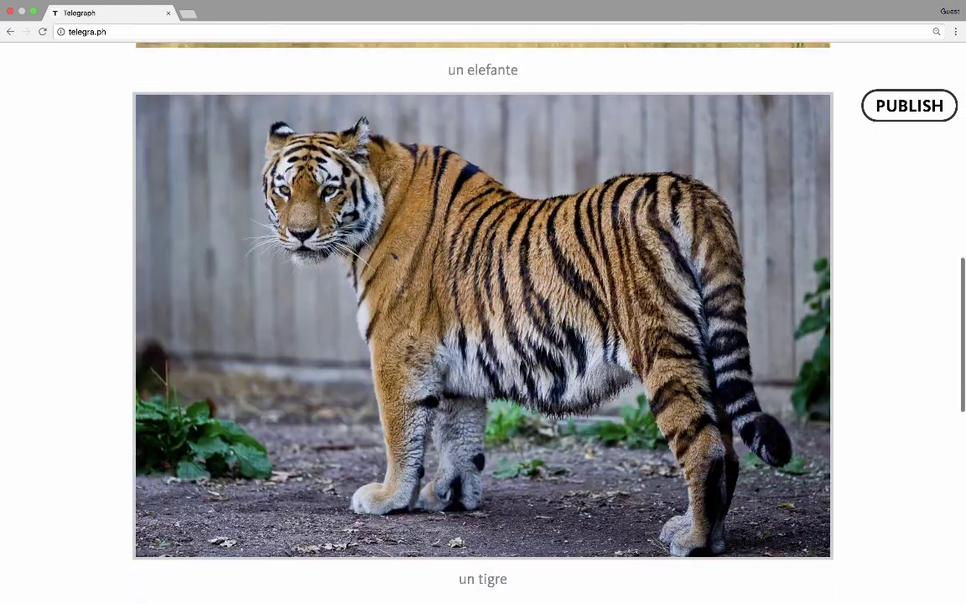
scroll(560, 199, "down", 10)
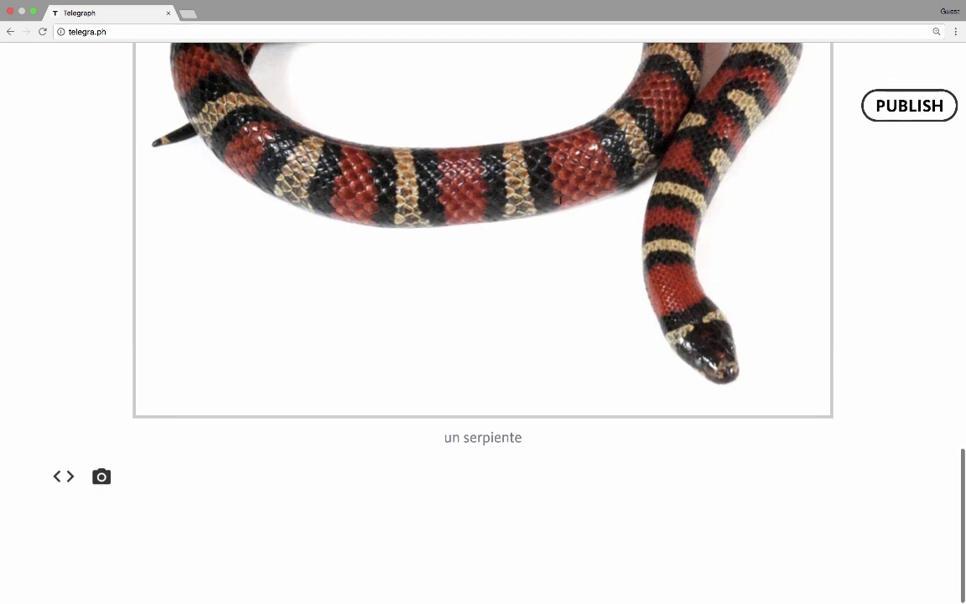
Add an embed block below the 'un serpiente' caption and bring up the LOS ANIMALES YouTube video
left_click(65, 483)
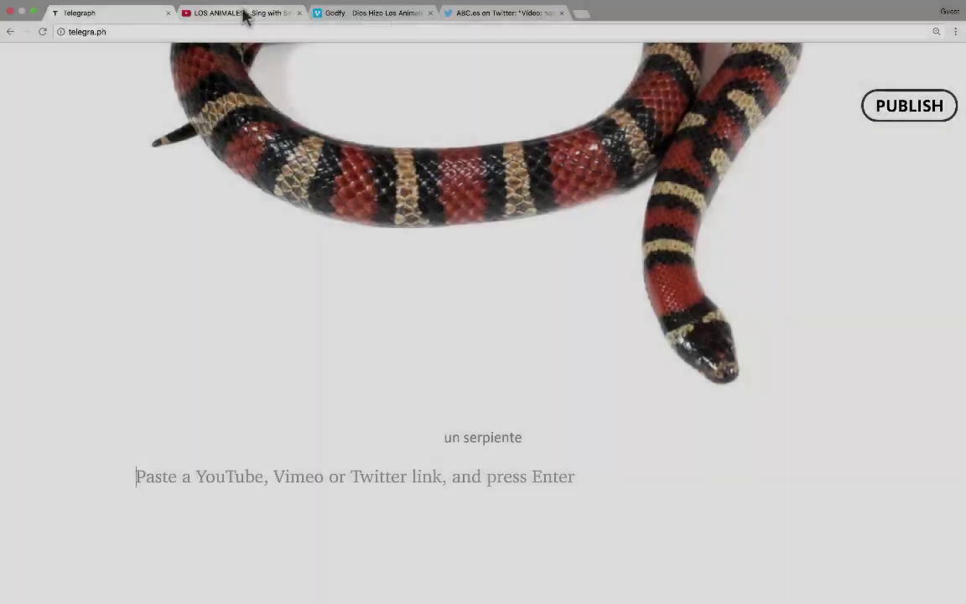
left_click(244, 17)
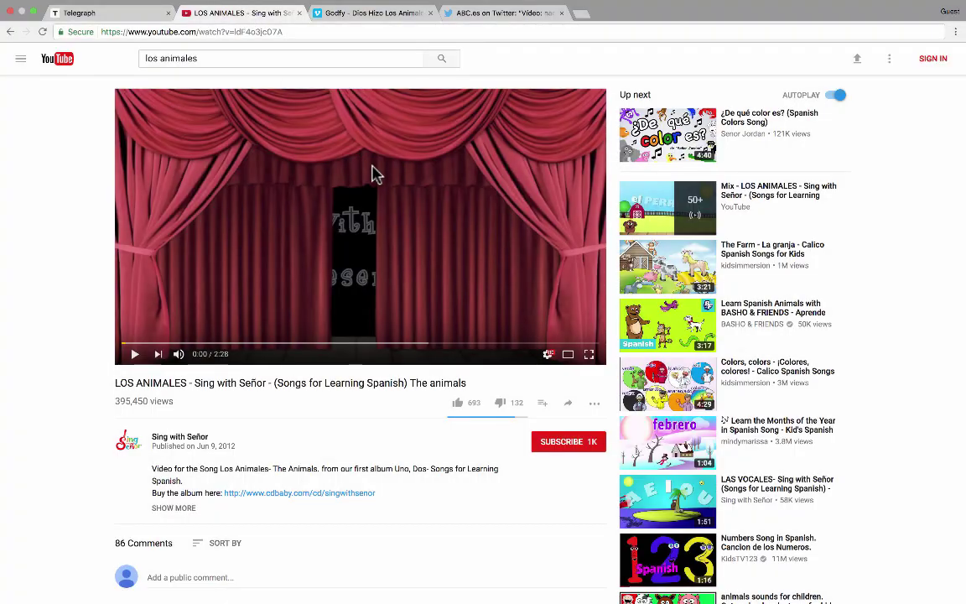
Play the LOS ANIMALES video briefly, pause it at 0:12, and select its URL
left_click(135, 355)
left_click_drag(161, 343, 155, 352)
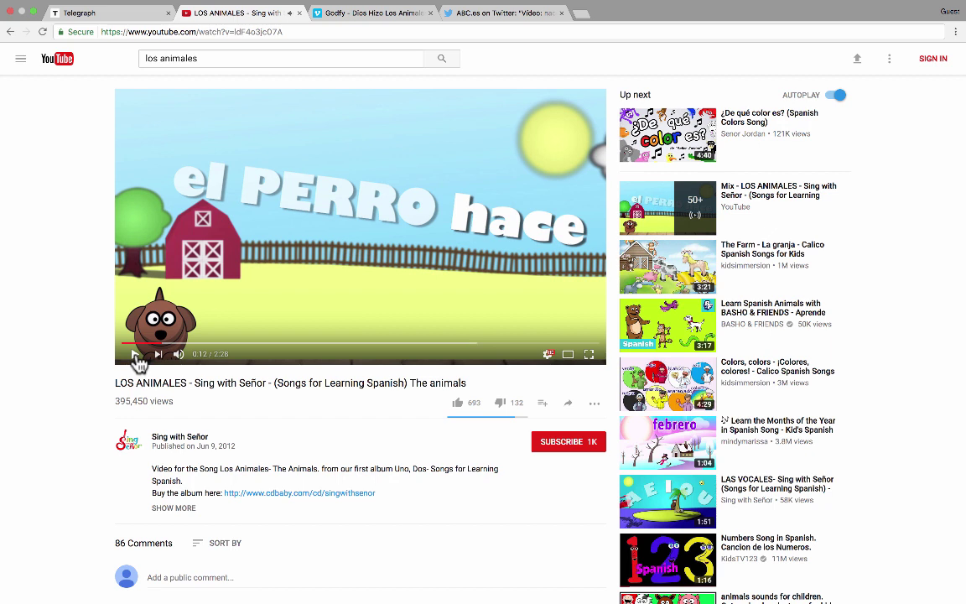
left_click(136, 354)
left_click(156, 27)
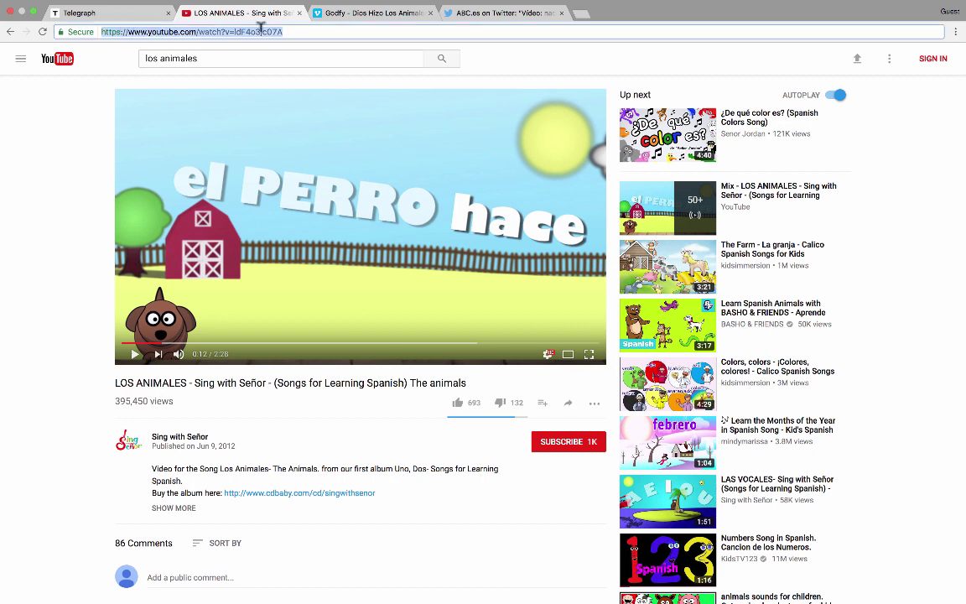
Paste the LOS ANIMALES YouTube link into the article to embed it below the snake photo
left_click(109, 15)
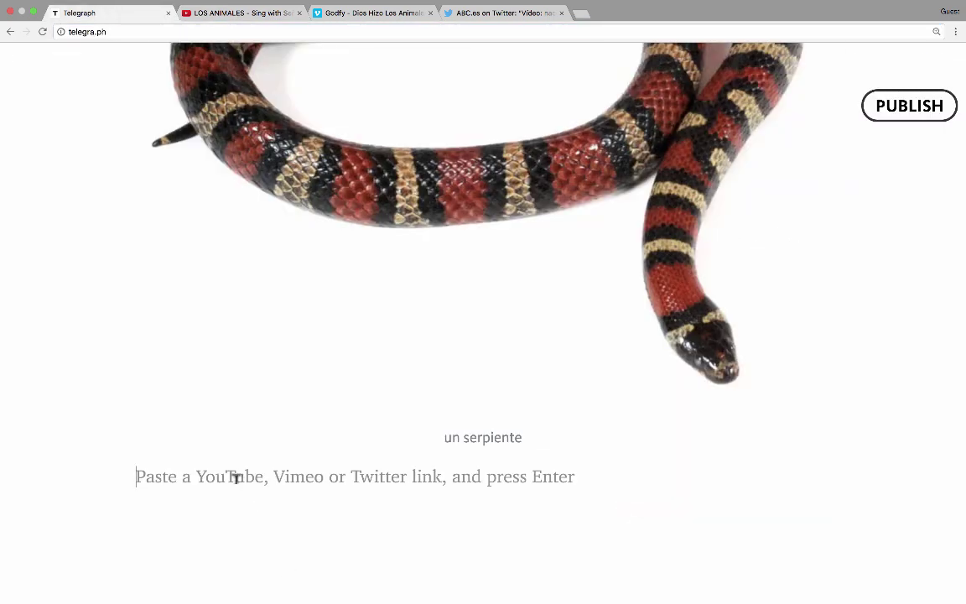
type("https://www.youtube.com/watch?v=ldF403jc07A")
key("Return")
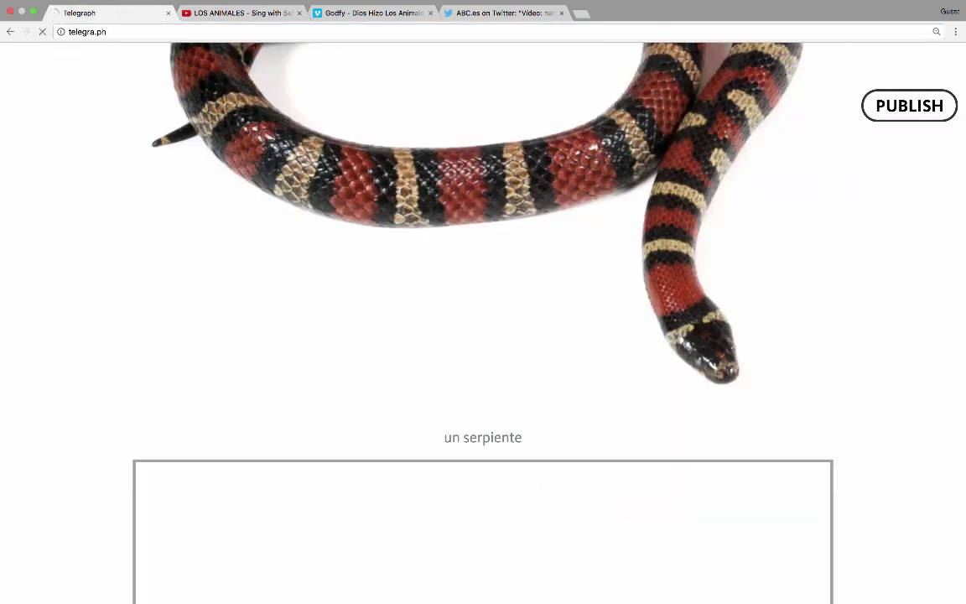
scroll(474, 445, "down", 5)
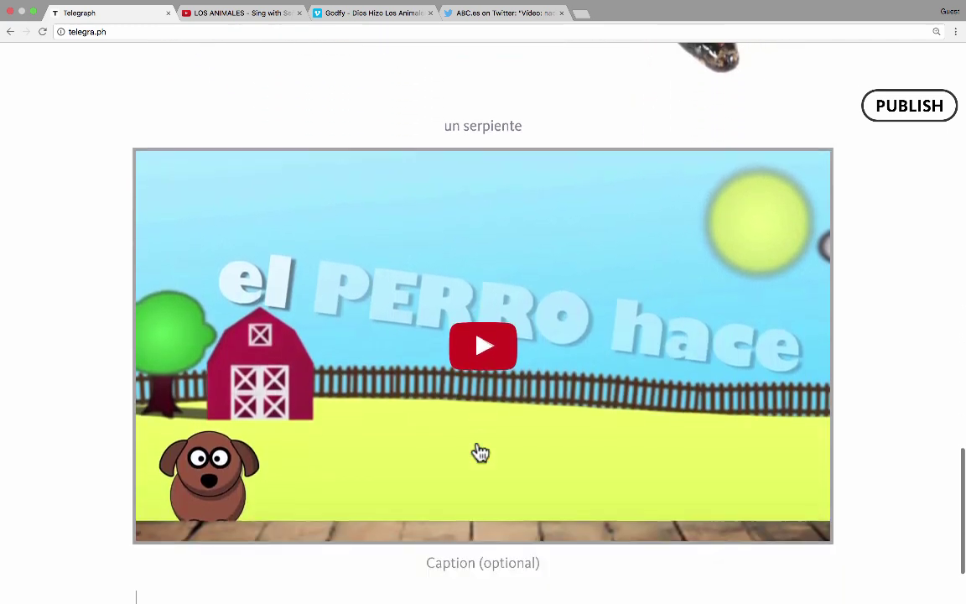
scroll(480, 453, "down", 2)
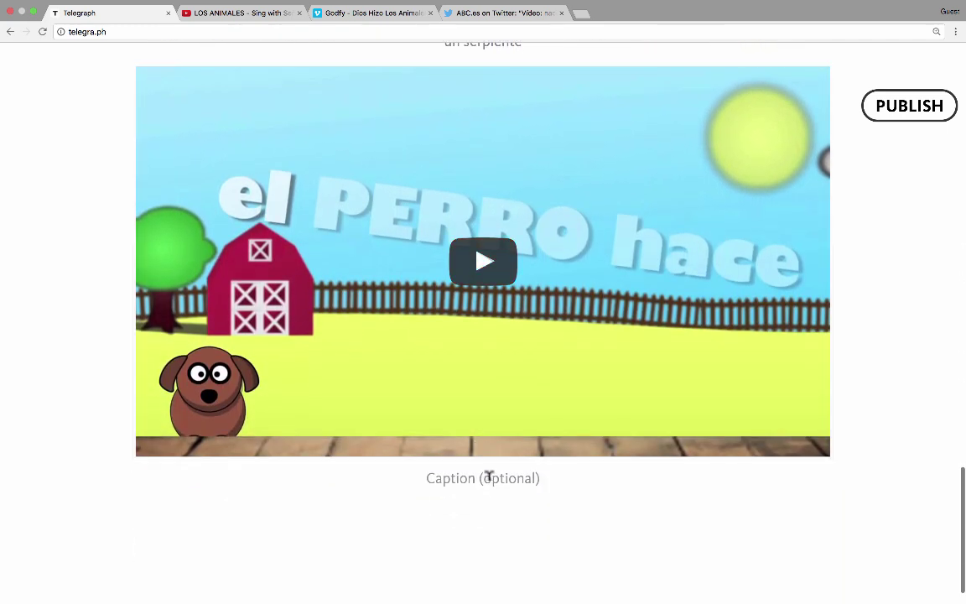
Caption the embedded video 'Song' and start another embed block
key("BackSpace")
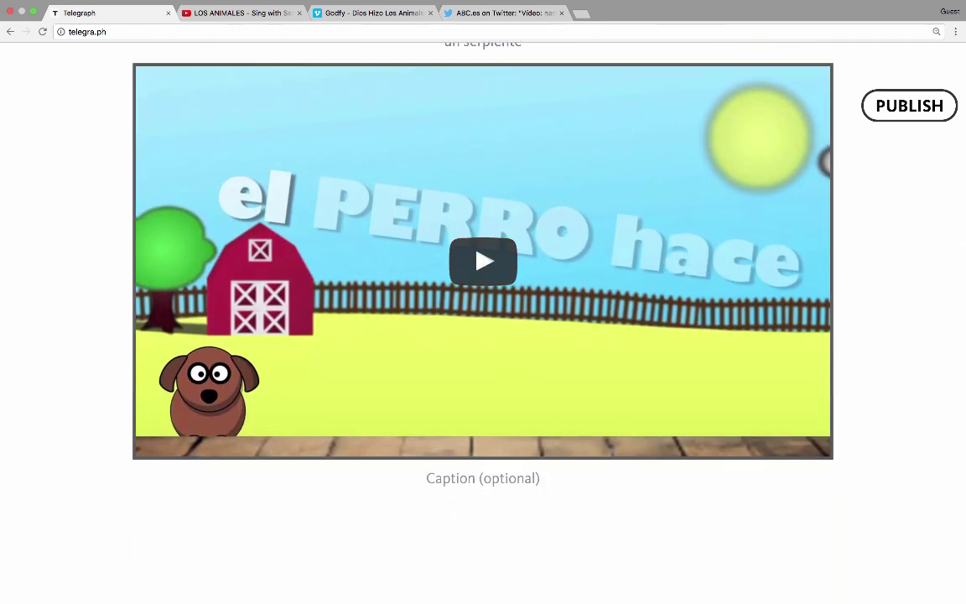
type("Song")
key("Return")
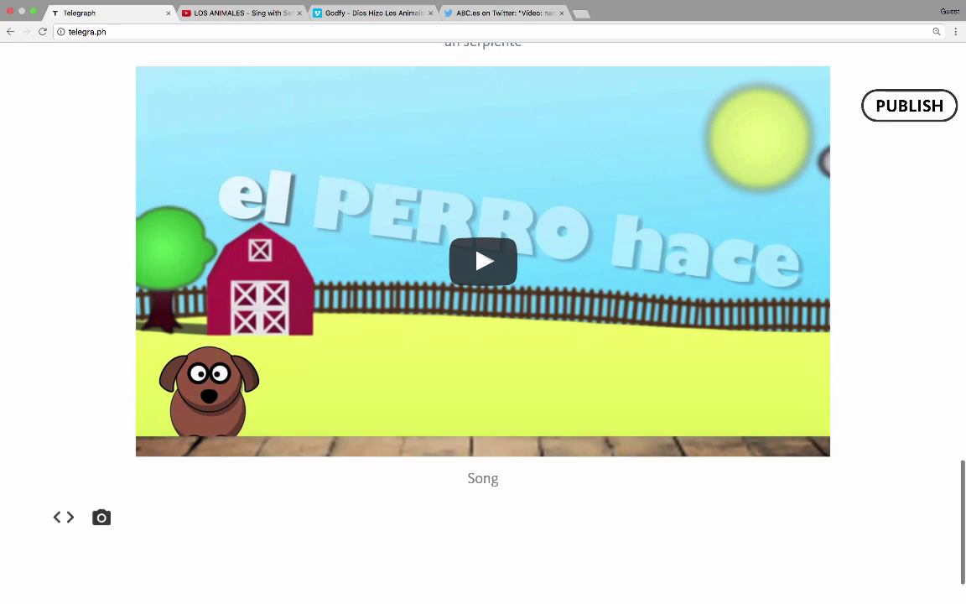
left_click(64, 520)
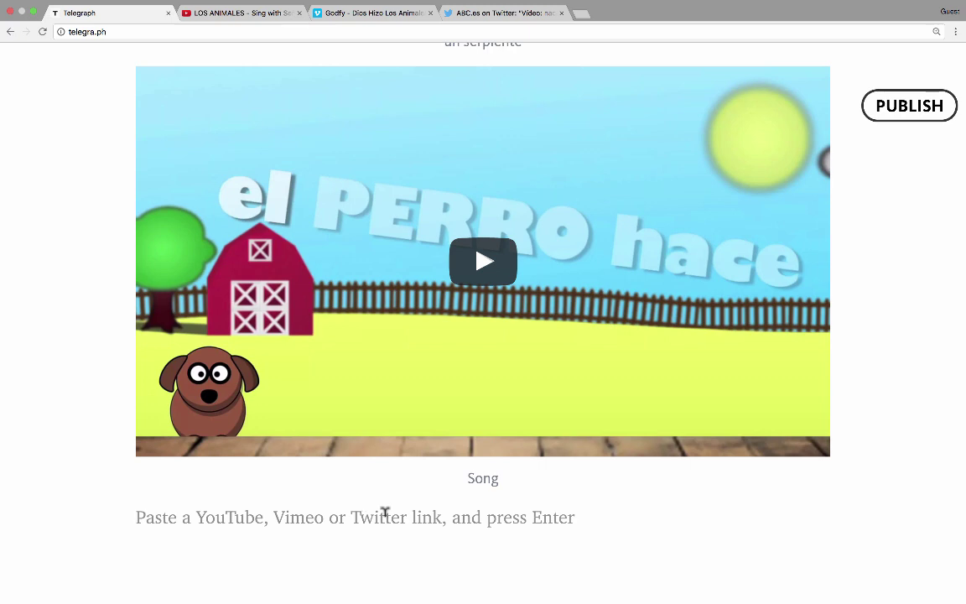
Copy the Godfy Vimeo video's URL and embed it below the Song video
left_click(383, 14)
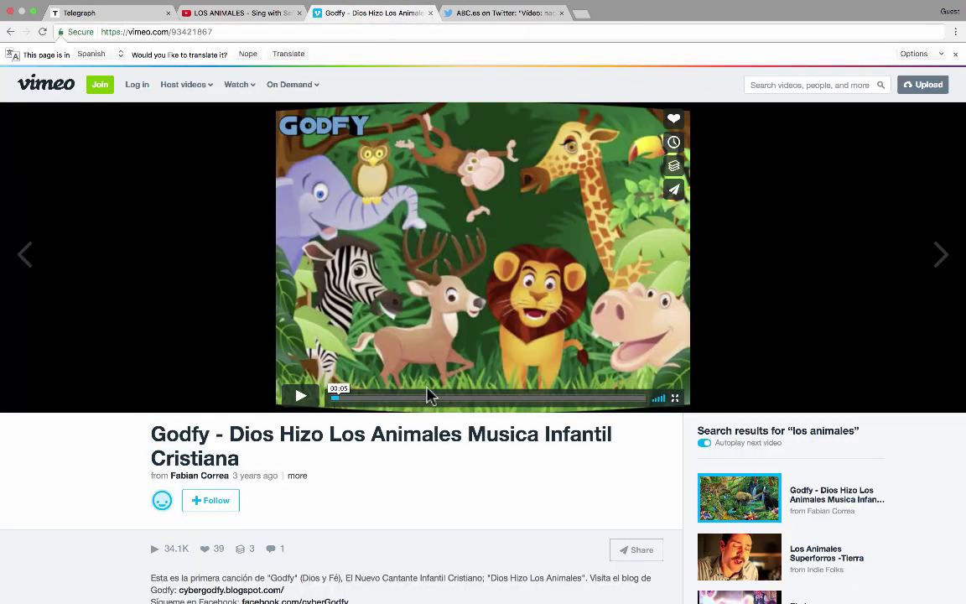
left_click(213, 31)
key("ctrl+c")
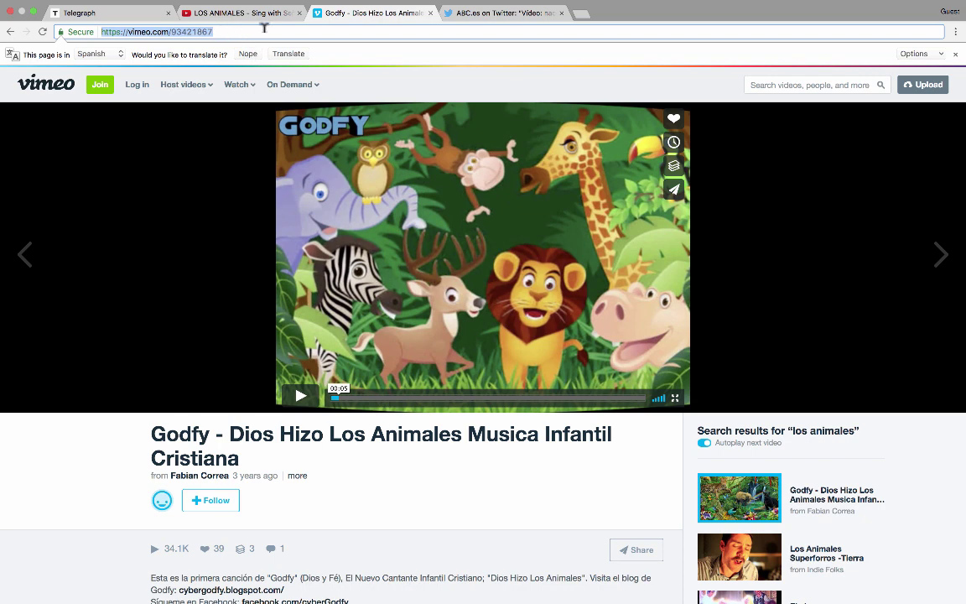
left_click(118, 15)
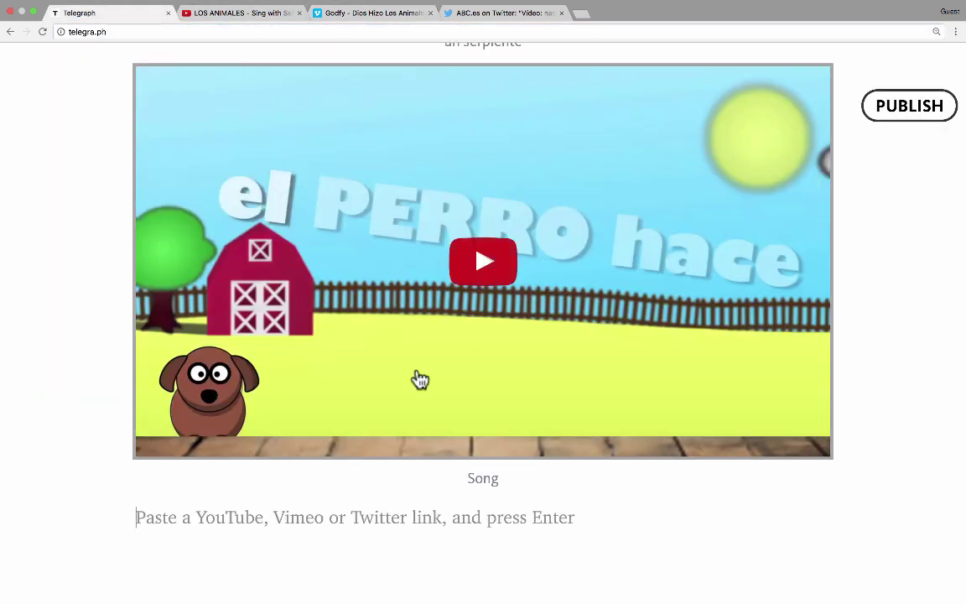
key("ctrl+v")
key("Return")
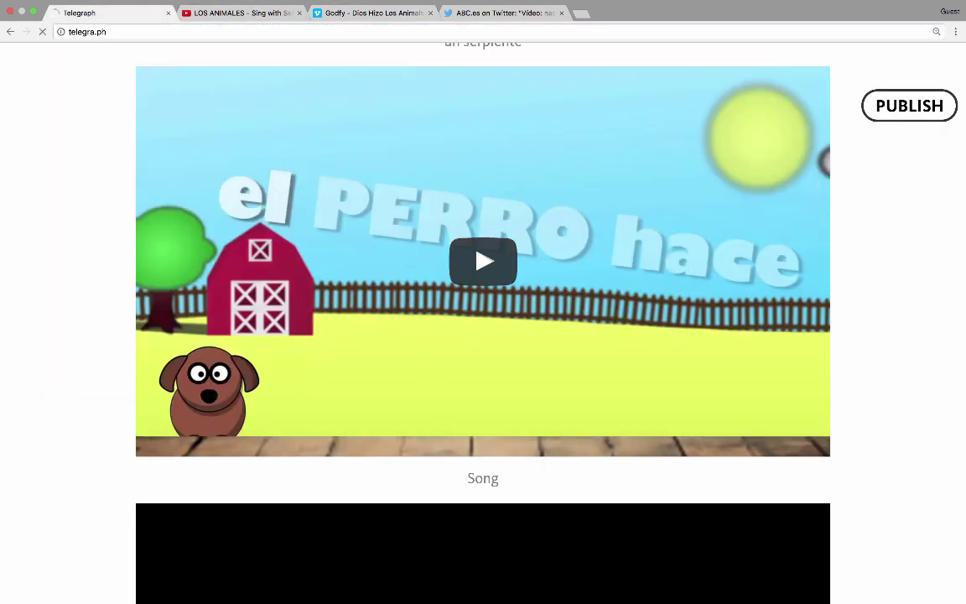
scroll(475, 493, "down", 3)
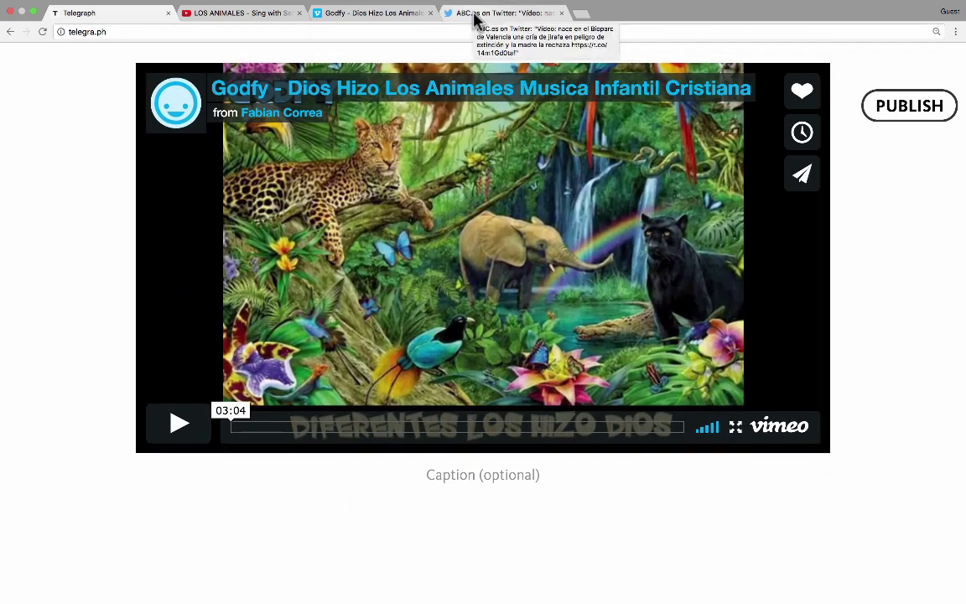
Copy the link to the ABC.es baby giraffe tweet from its More options menu
left_click(483, 15)
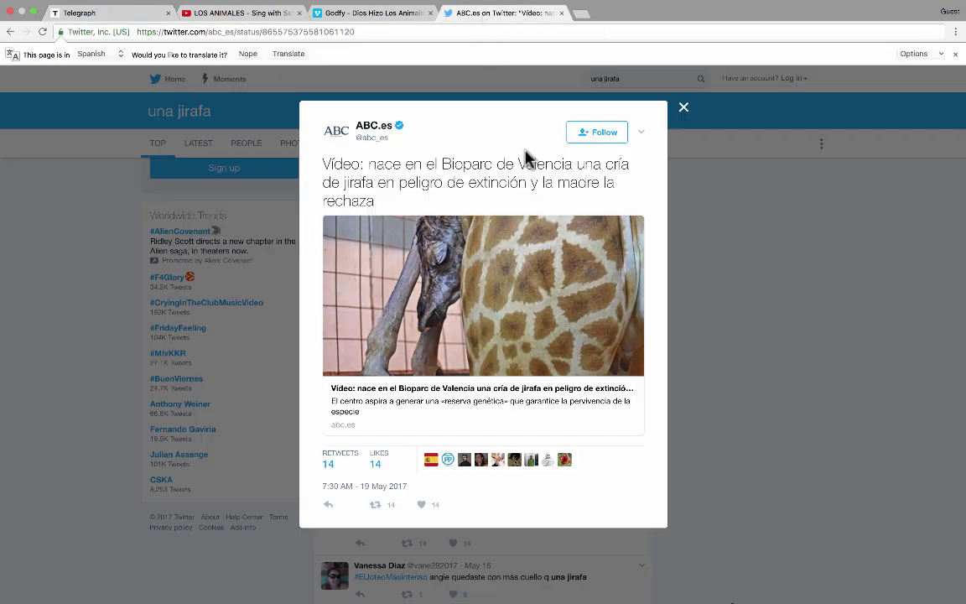
left_click(683, 108)
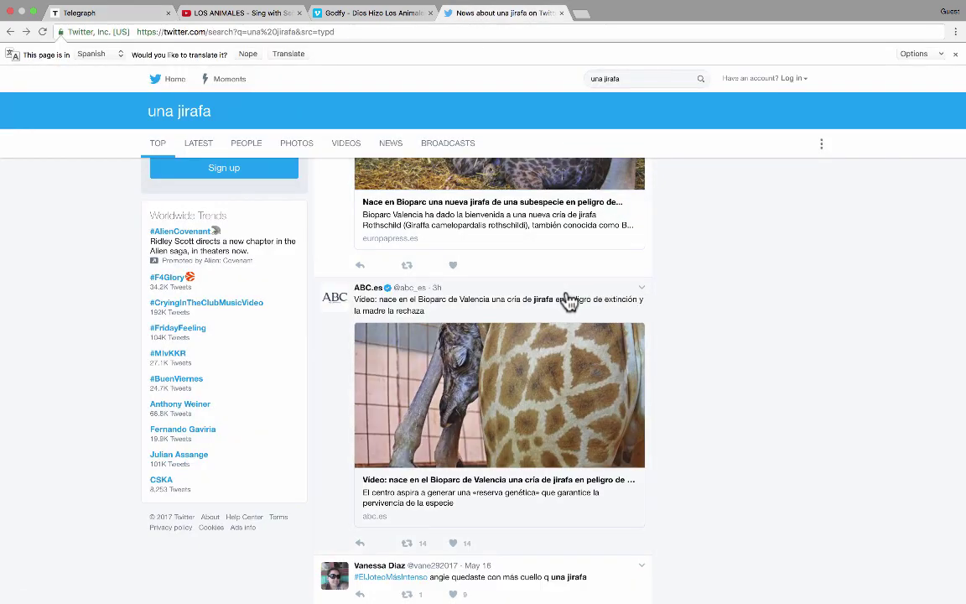
left_click(642, 294)
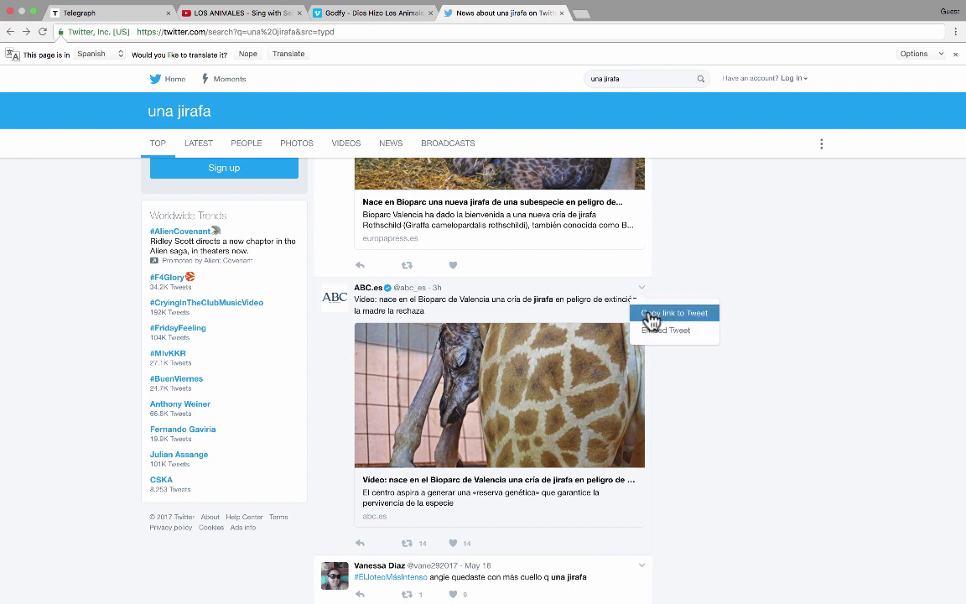
left_click(651, 317)
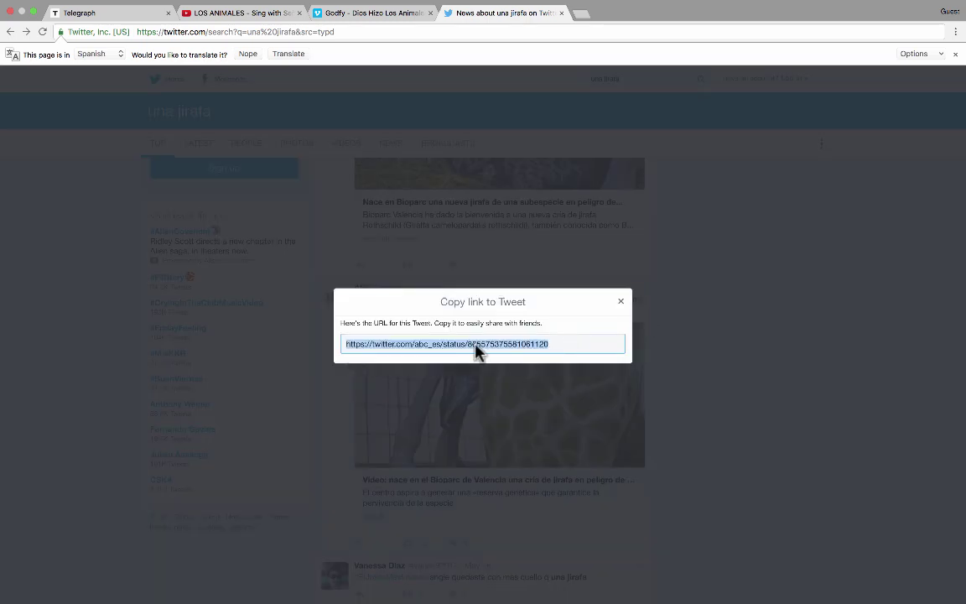
left_click(120, 18)
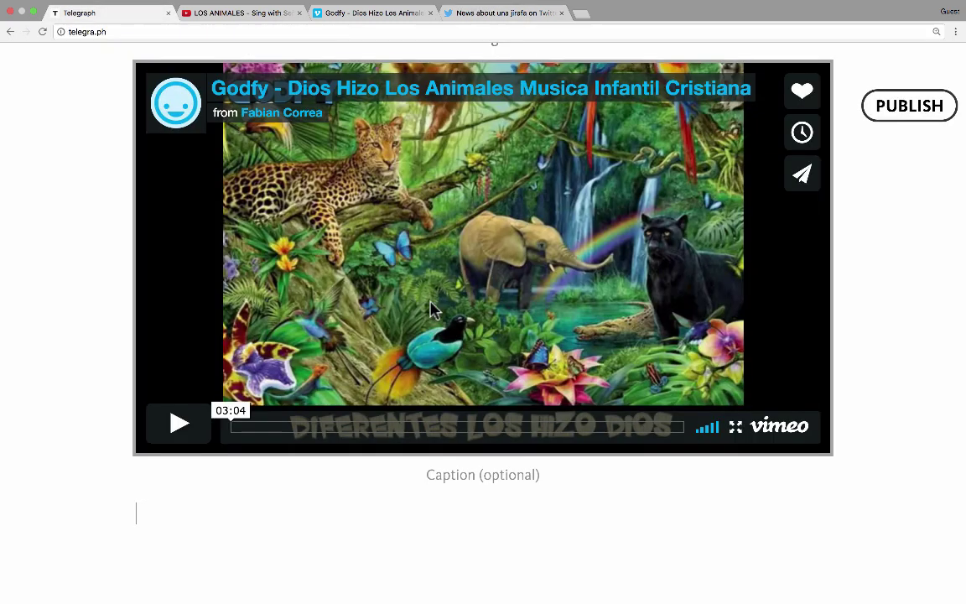
Embed the ABC.es giraffe tweet link on a new line below the Vimeo video
left_click(207, 510)
left_click(63, 555)
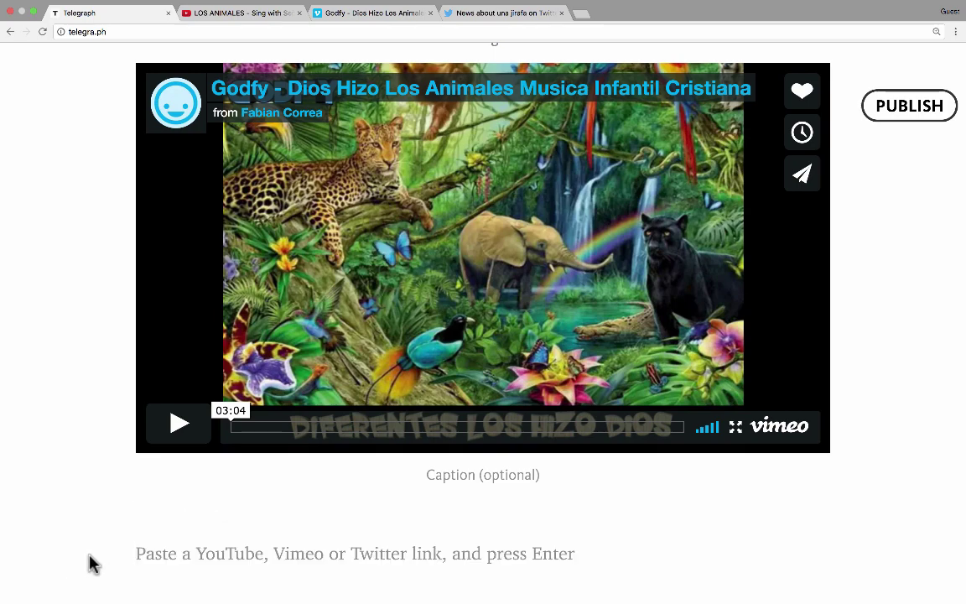
key("super+v")
key("Return")
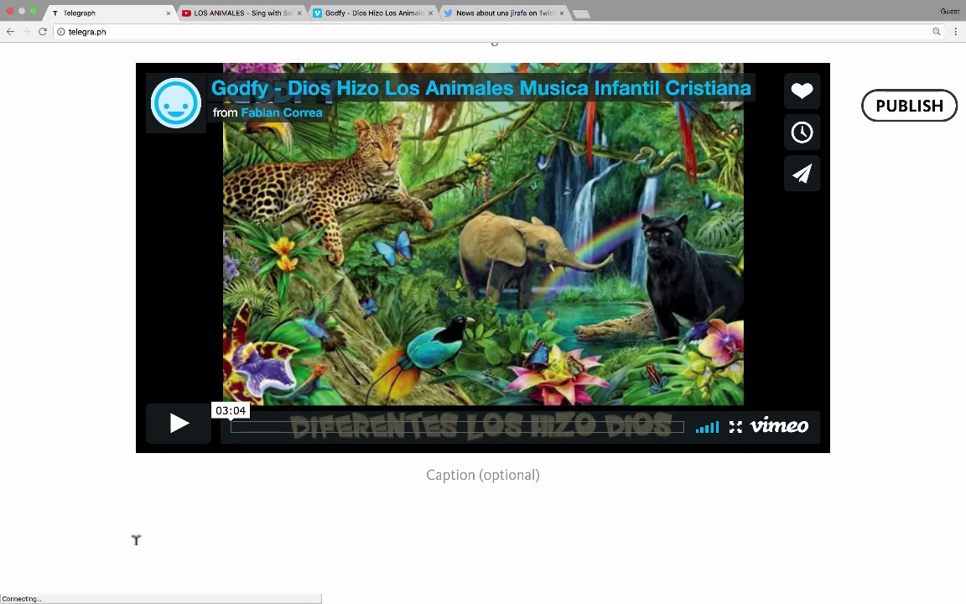
scroll(239, 535, "down", 5)
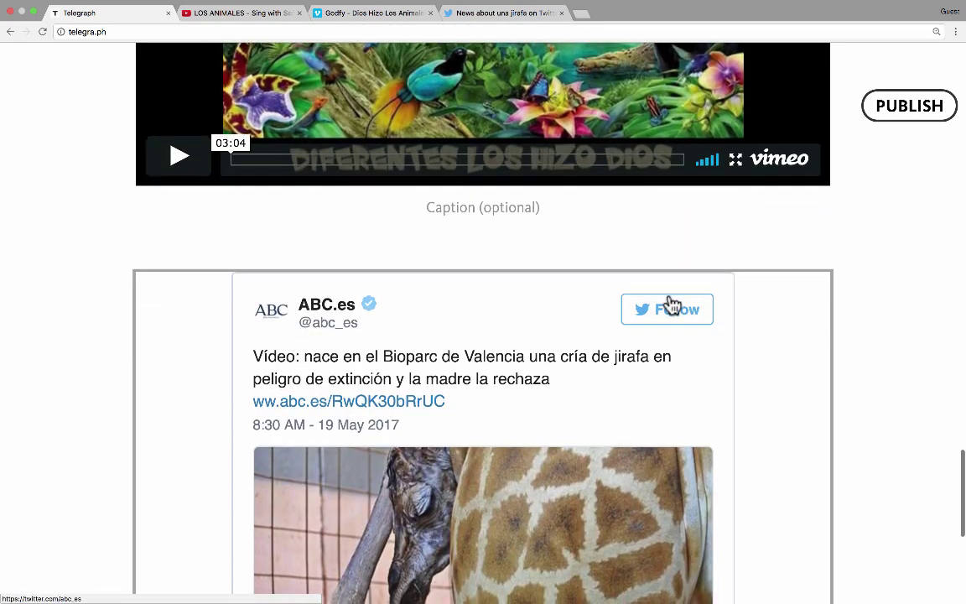
scroll(671, 306, "down", 5)
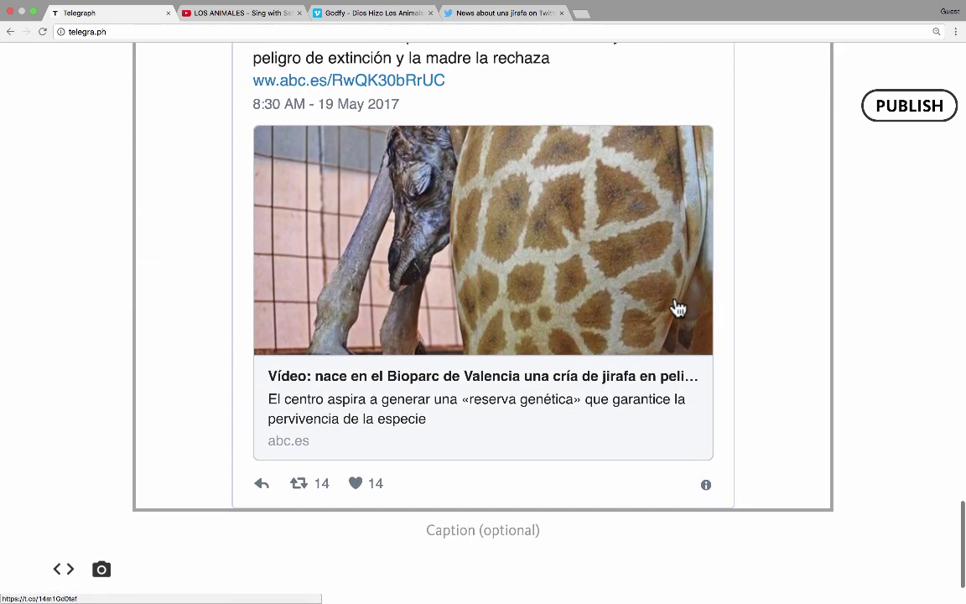
scroll(677, 309, "up", 15)
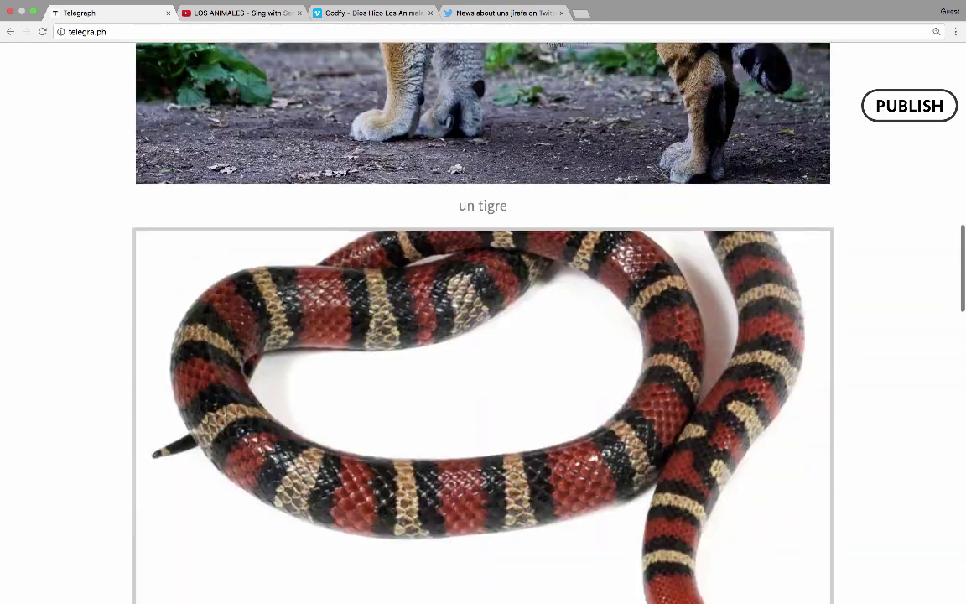
scroll(675, 293, "up", 15)
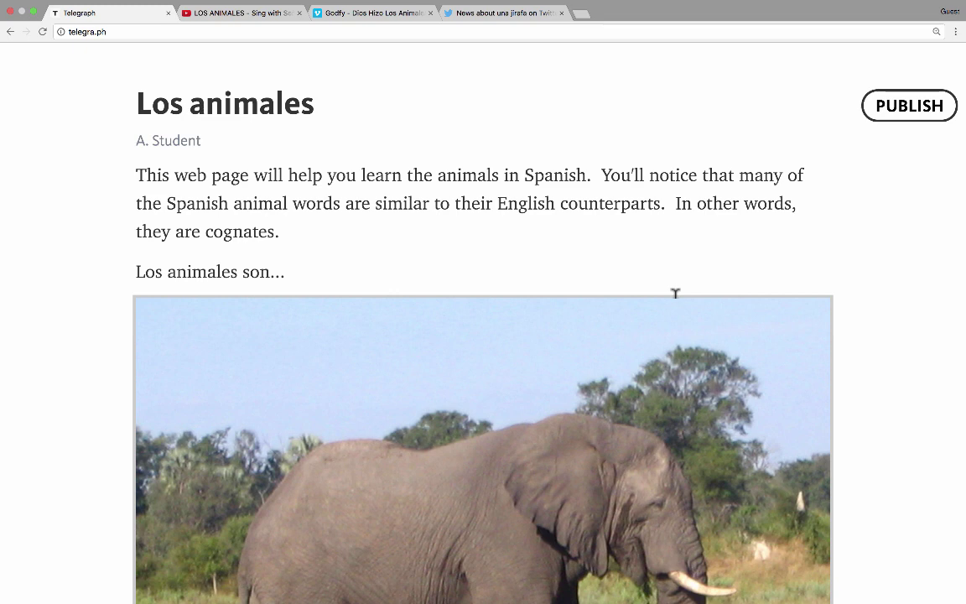
left_click(701, 84)
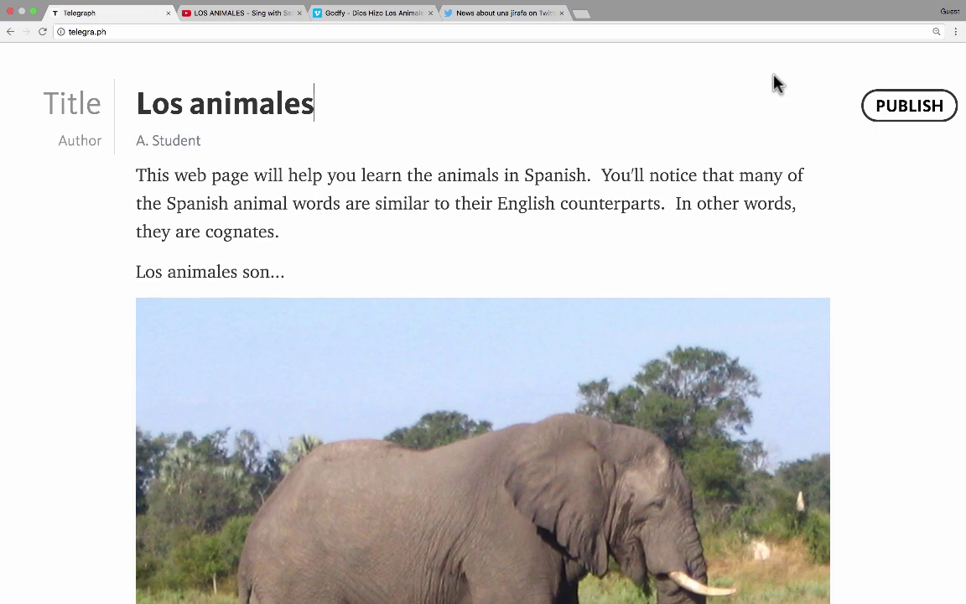
scroll(736, 95, "down", 15)
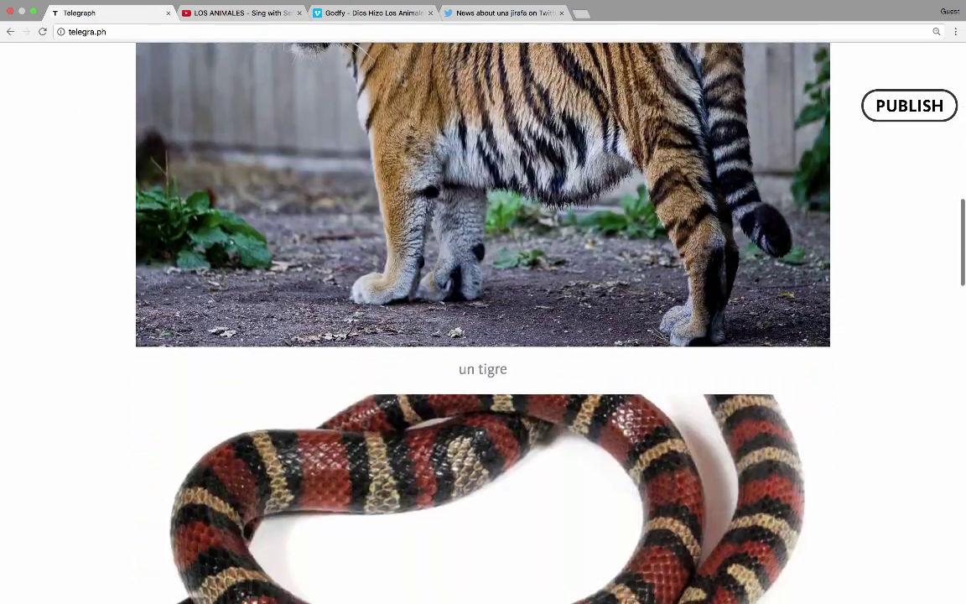
scroll(736, 95, "down", 20)
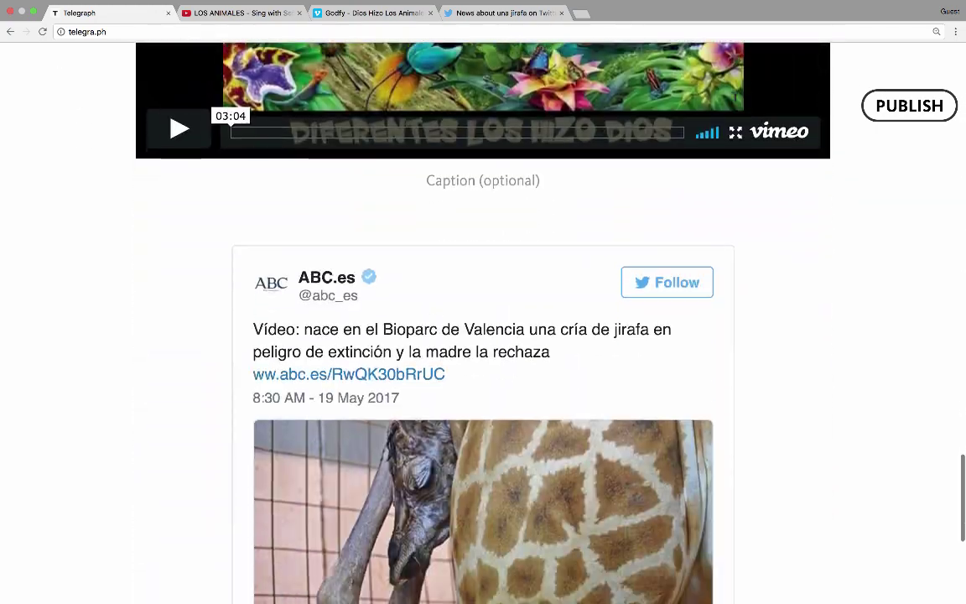
scroll(736, 95, "up", 2)
scroll(733, 109, "up", 20)
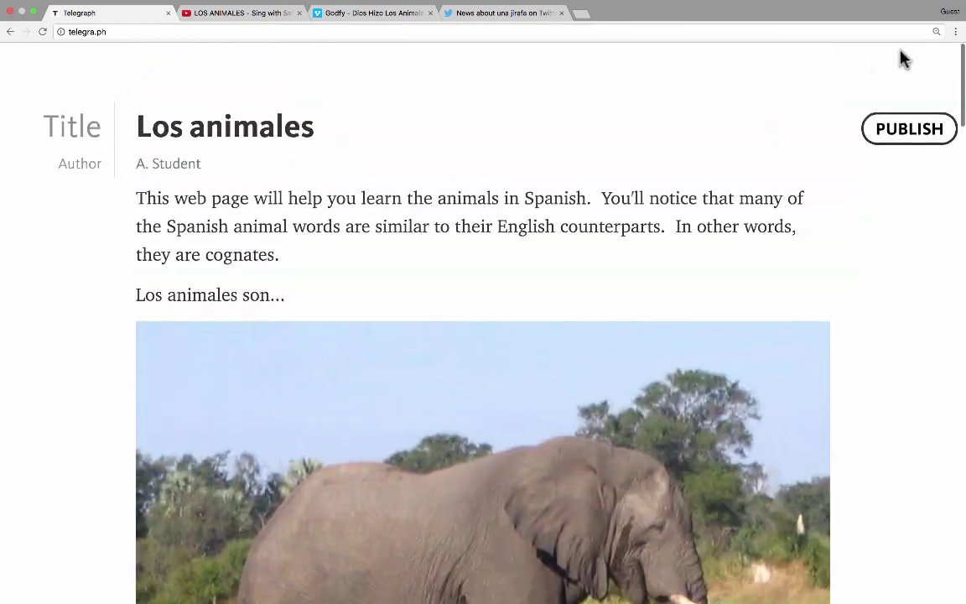
Publish 'Los animales' and highlight its telegra.ph/Los-animales-05-19 URL in the address bar for copying
left_click(912, 109)
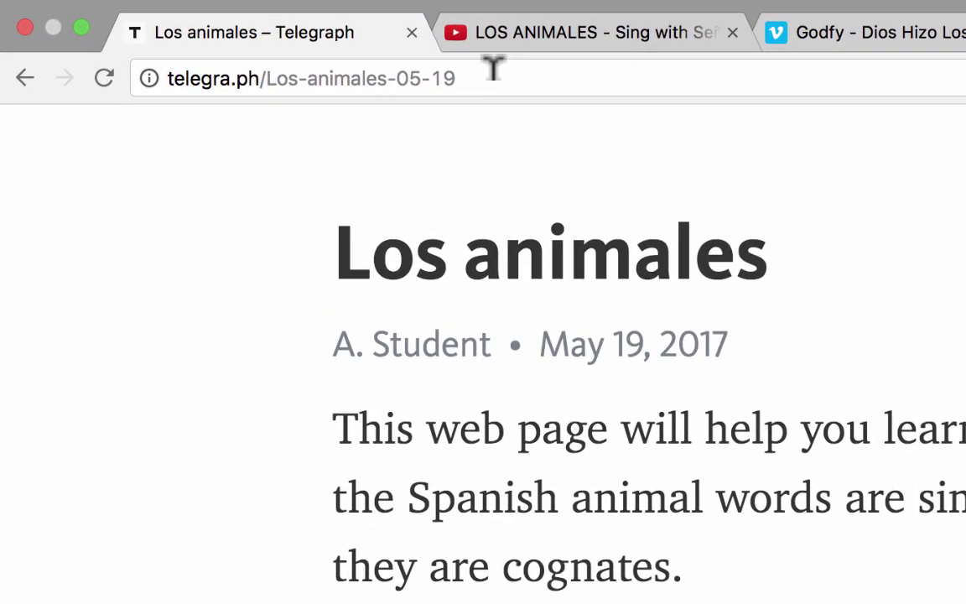
left_click(200, 31)
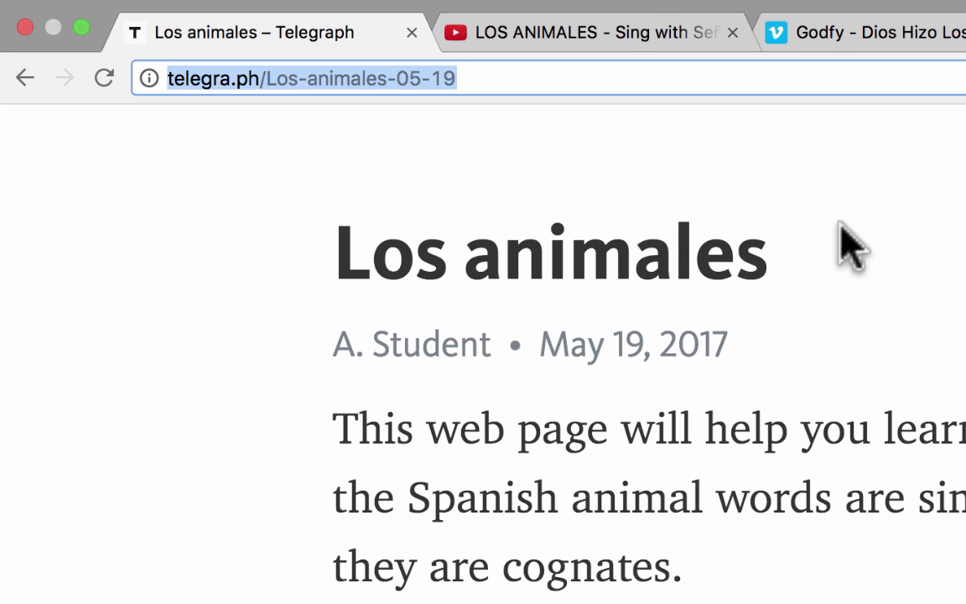